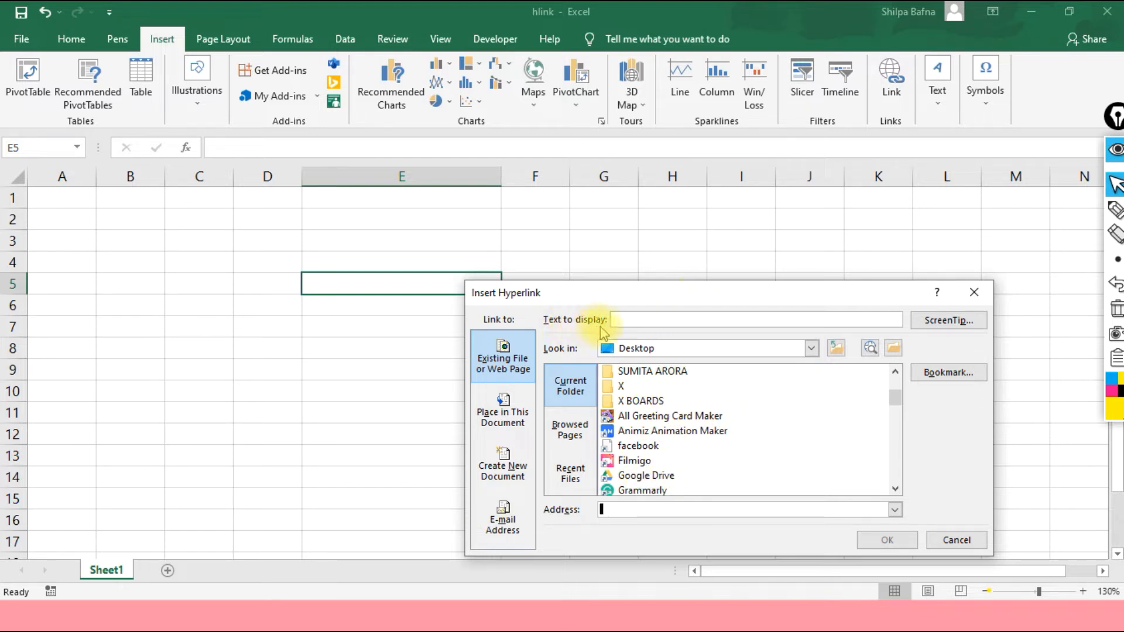
Insert a hyperlink in cell E5 to Logo.jpeg on the Desktop, with the display text "Click here to view my Logo".
left_click(622, 319)
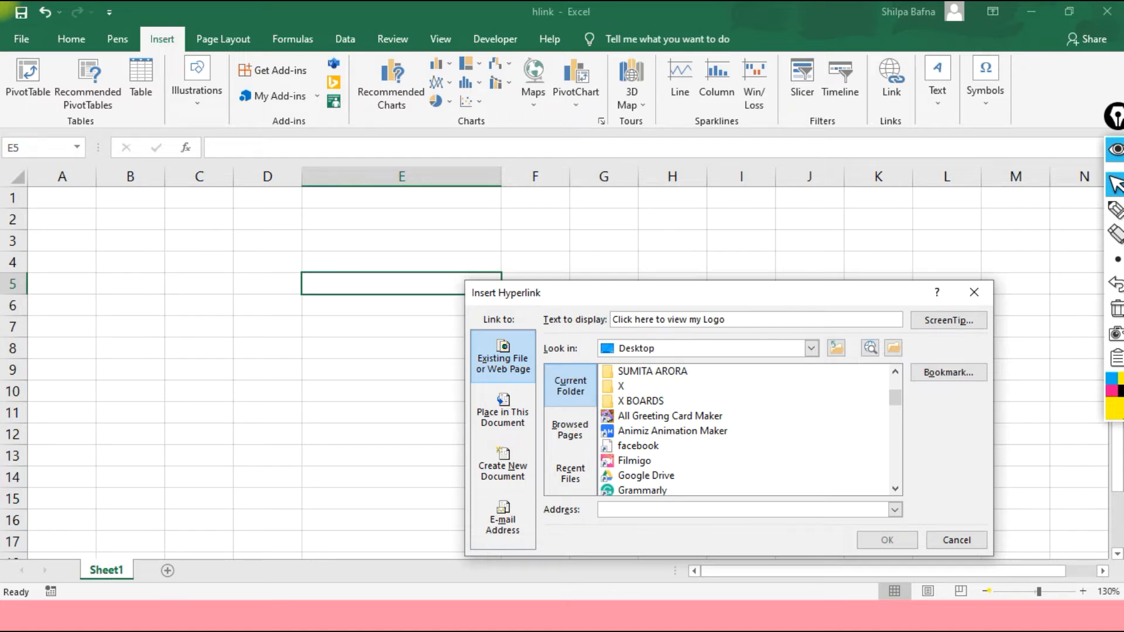
left_click(641, 462)
key("l")
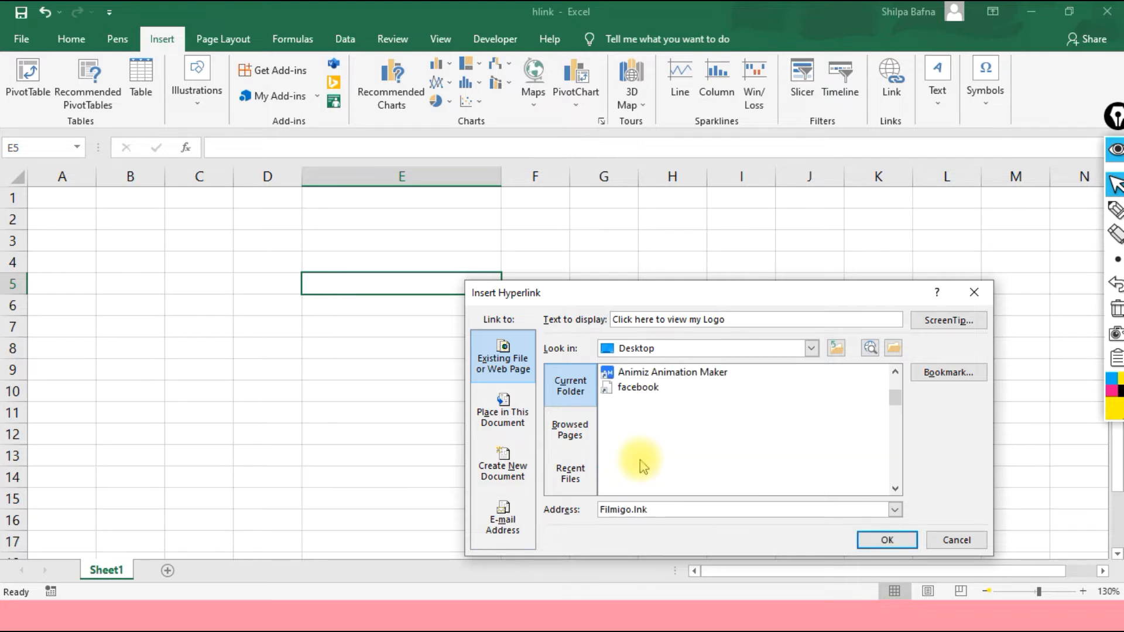
key("o")
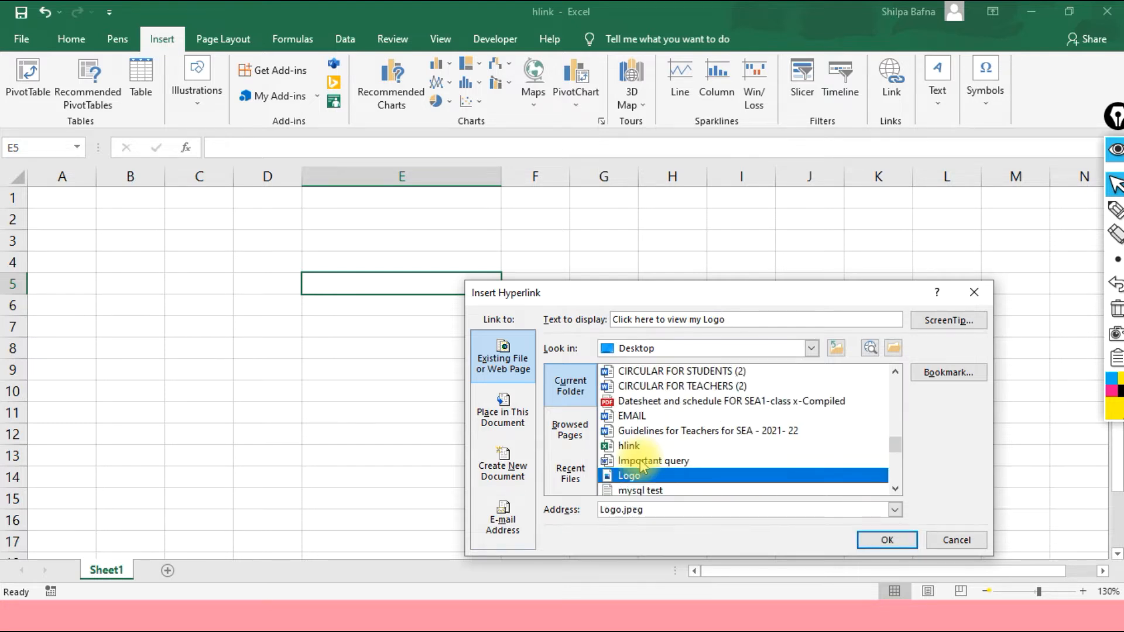
left_click(894, 542)
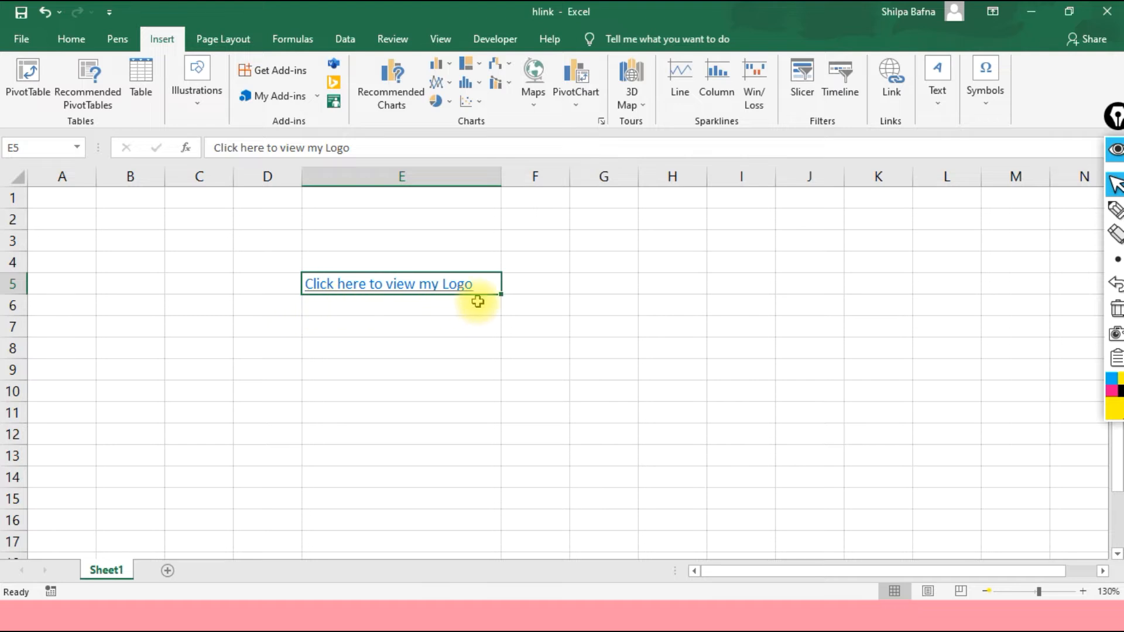
Follow the logo hyperlink in E5 to view the image, and minimize the photo viewer to return to the worksheet.
left_click(347, 286)
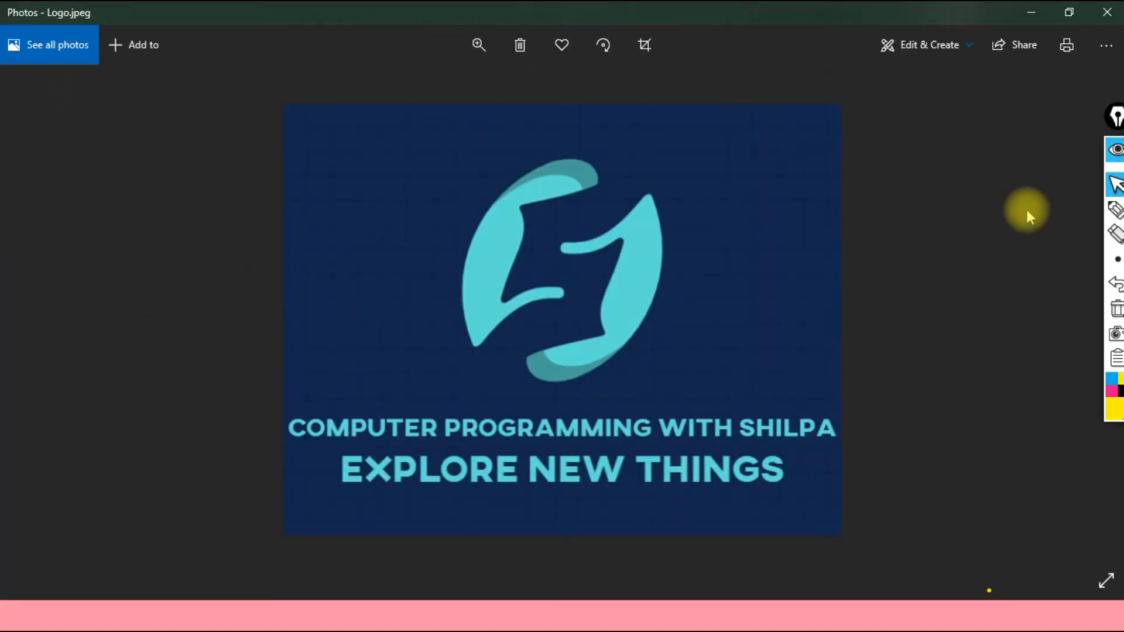
left_click(1025, 14)
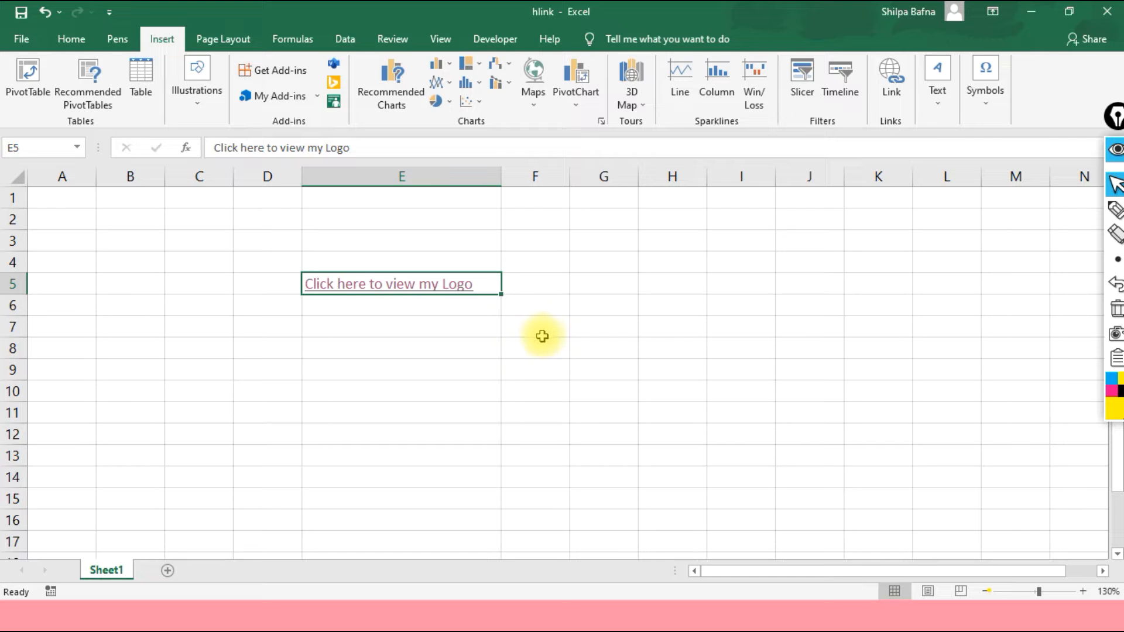
Enter the text "hello" in cell E8.
left_click(453, 345)
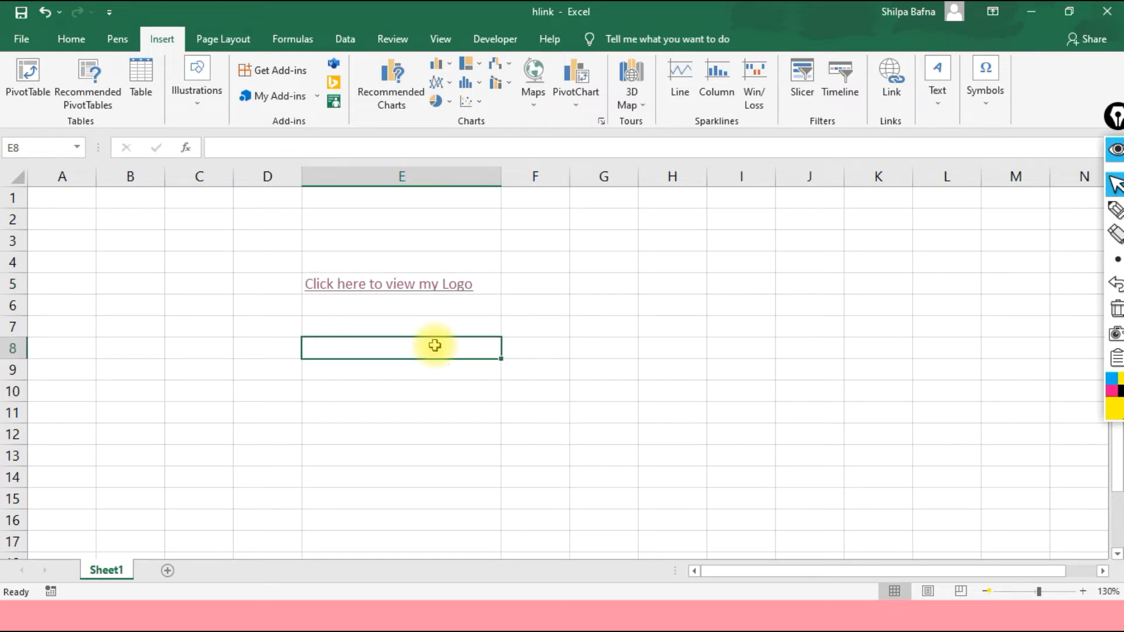
double_click(434, 345)
type("e")
key("BackSpace")
type("hello")
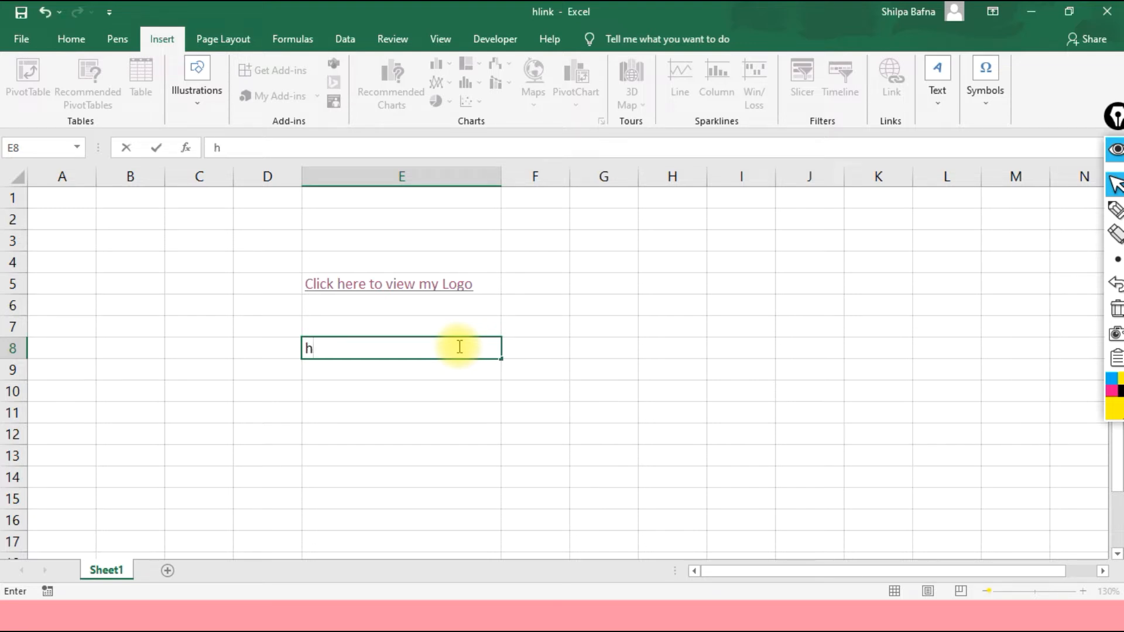
left_click(339, 412)
Link the "hello" text in cell E8 to the existing workbook abc.xlsx on the Desktop.
left_click(342, 349)
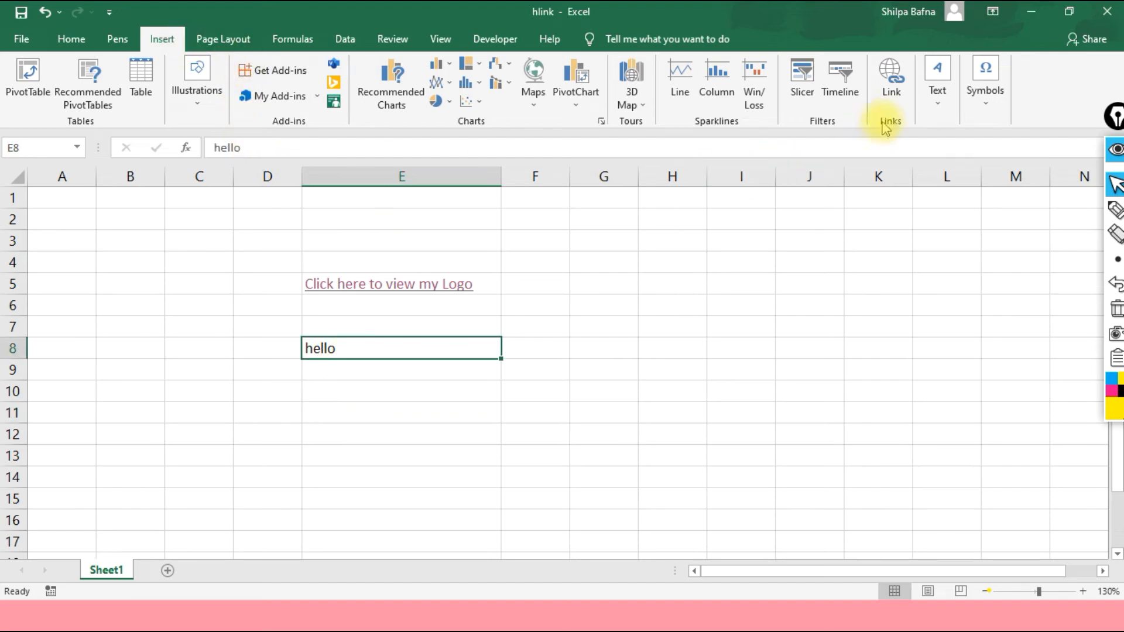
left_click(890, 79)
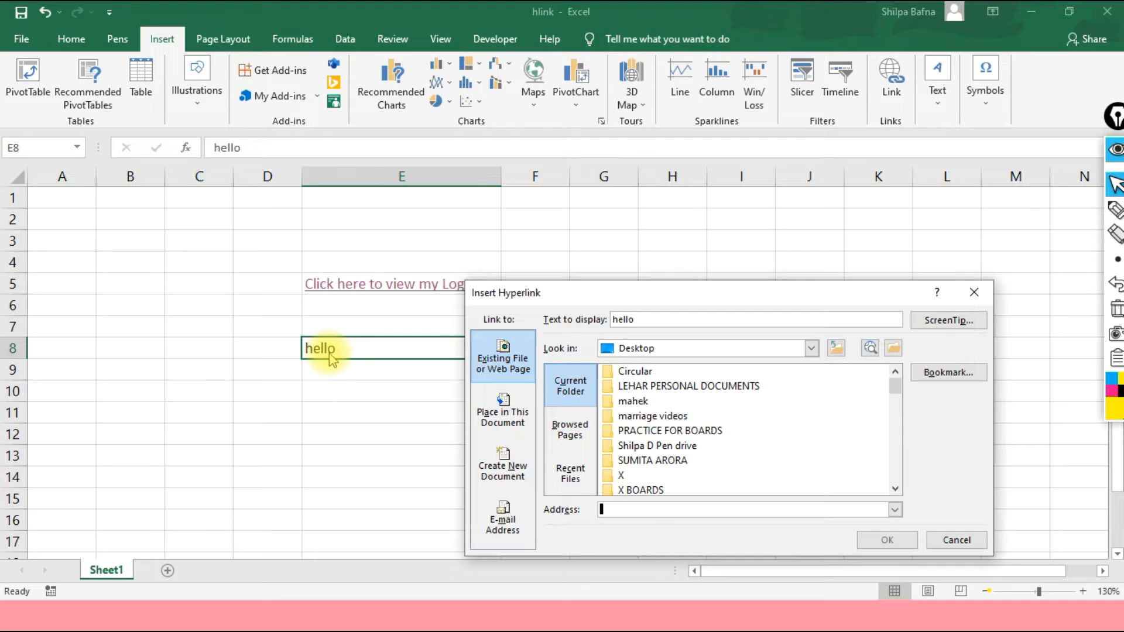
scroll(699, 410, "down", 3)
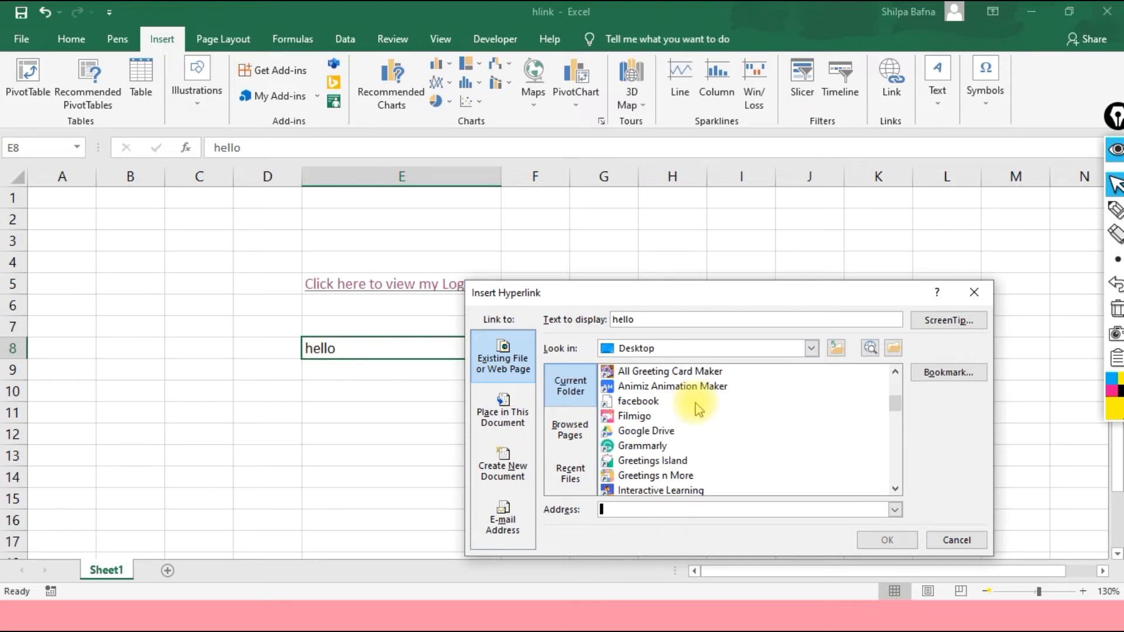
scroll(698, 409, "down", 4)
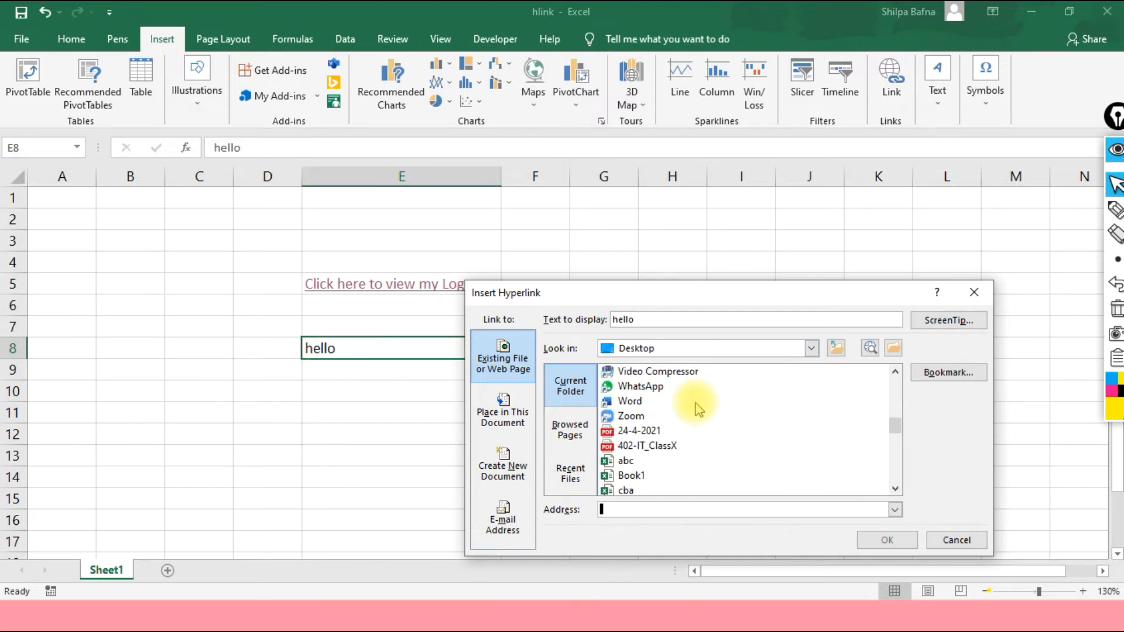
scroll(698, 410, "down", 1)
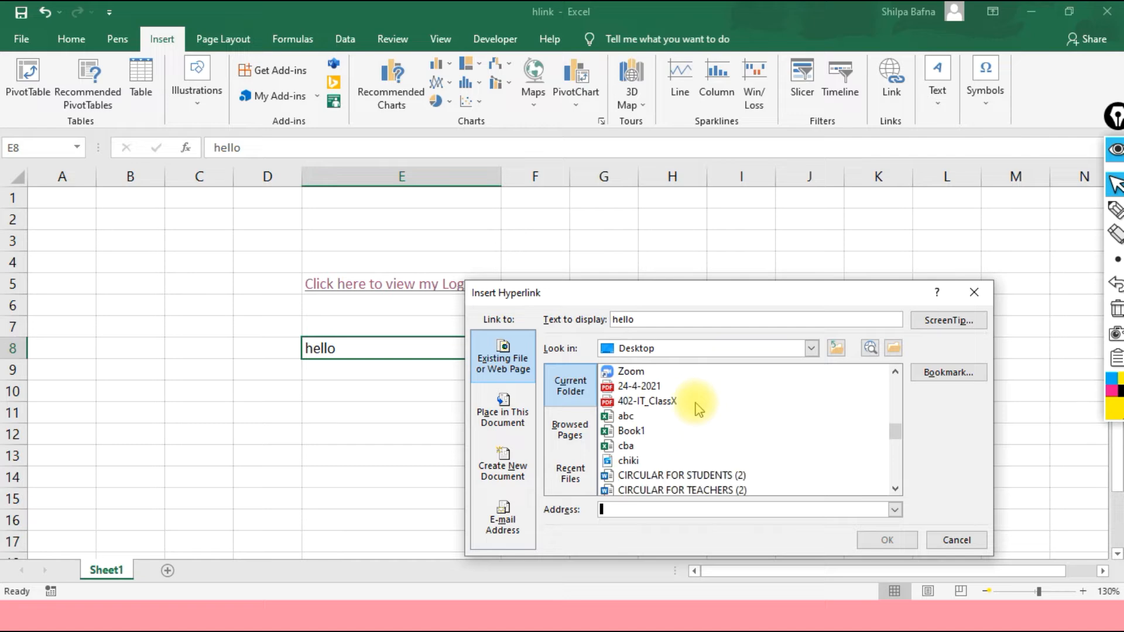
left_click(626, 416)
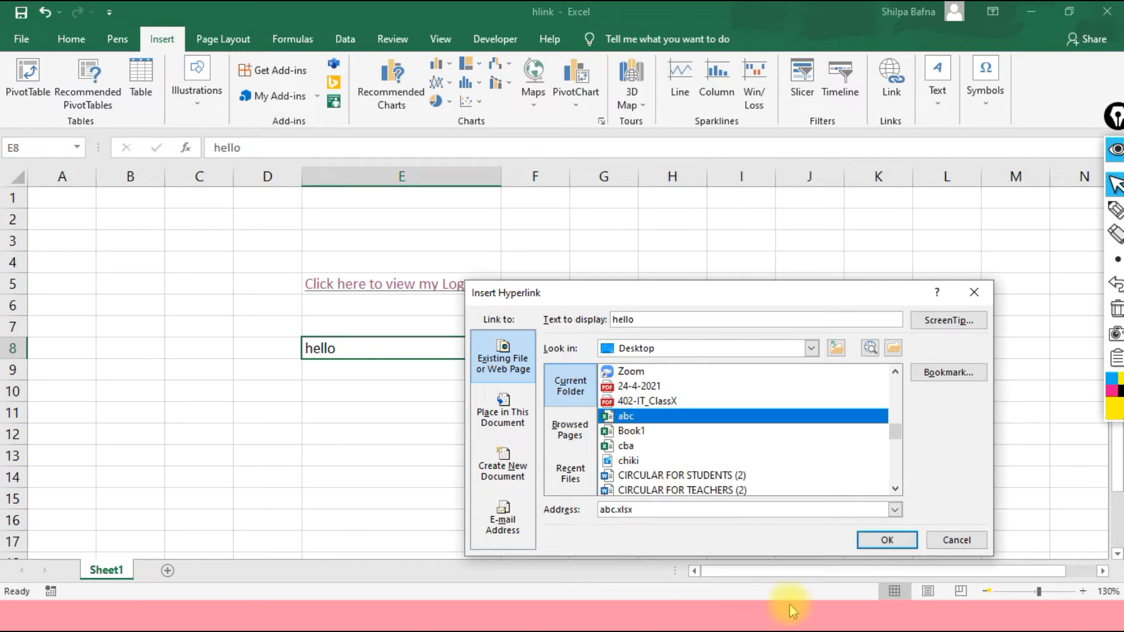
left_click(872, 542)
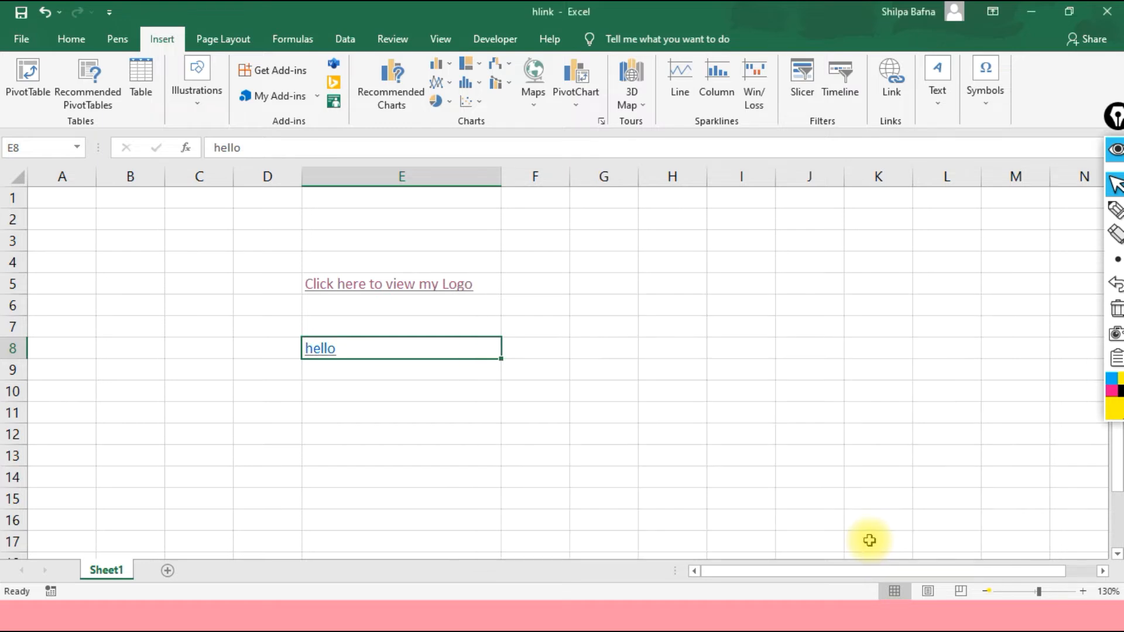
Follow the "hello" hyperlink to view the abc workbook, and minimize it to return to the hlink workbook.
left_click(318, 350)
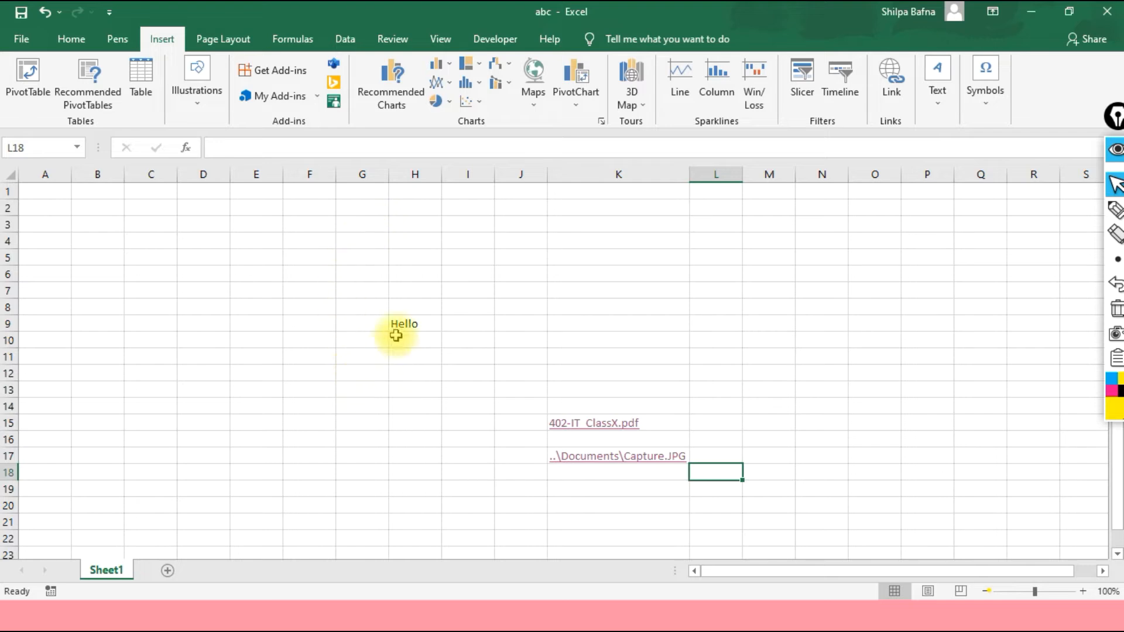
left_click(219, 239)
left_click(448, 227)
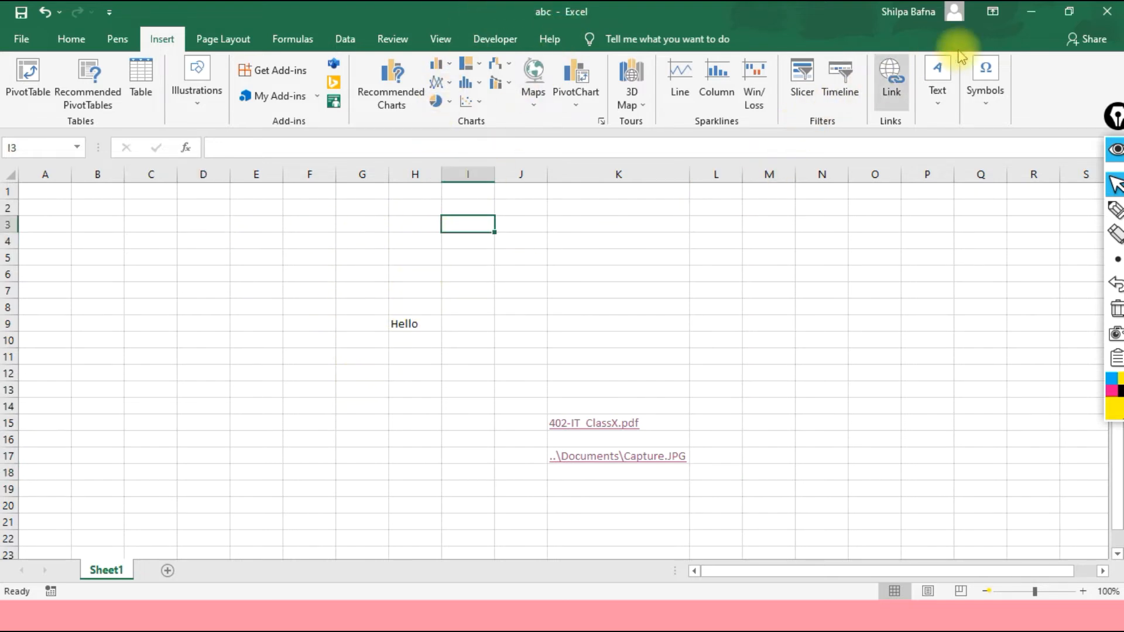
left_click(1033, 12)
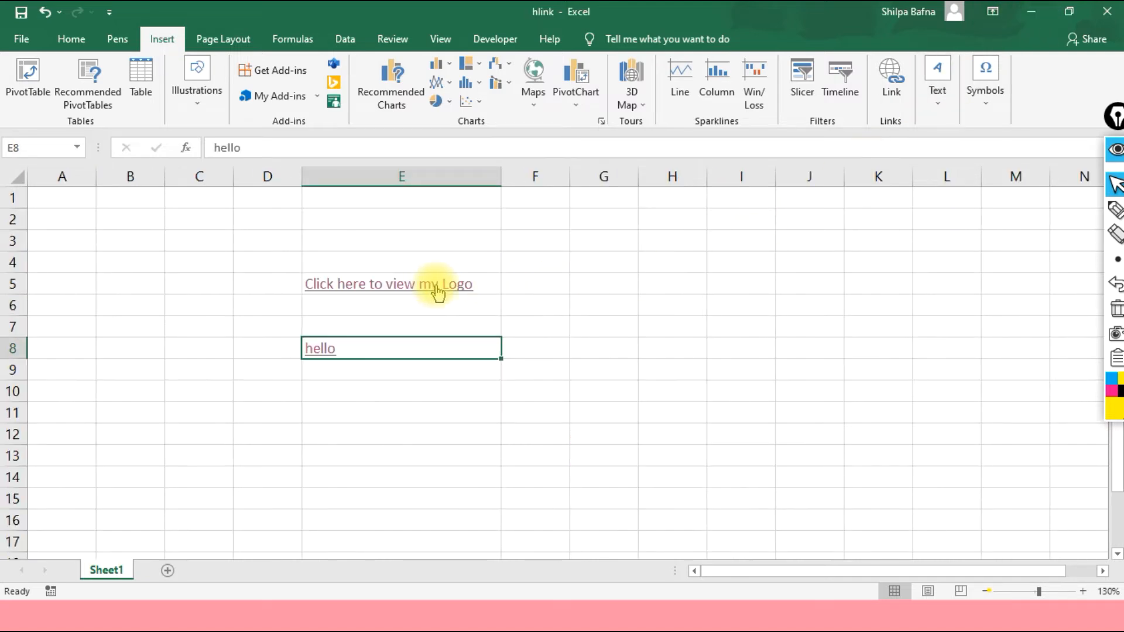
Enter the text "presentation" in cell E10.
left_click(378, 394)
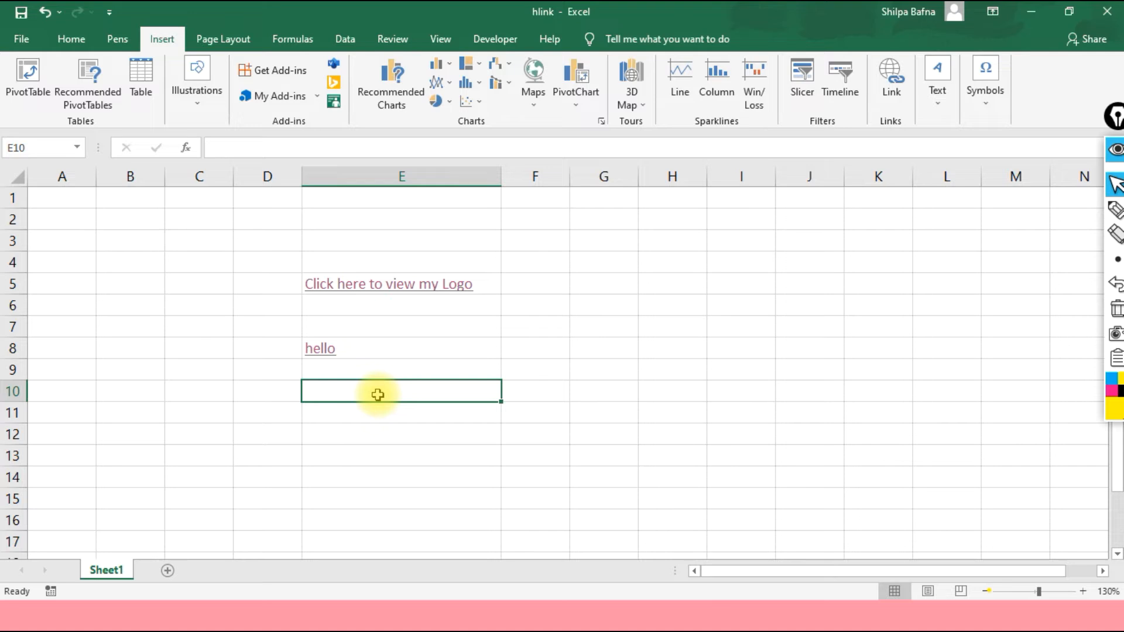
type("presenta")
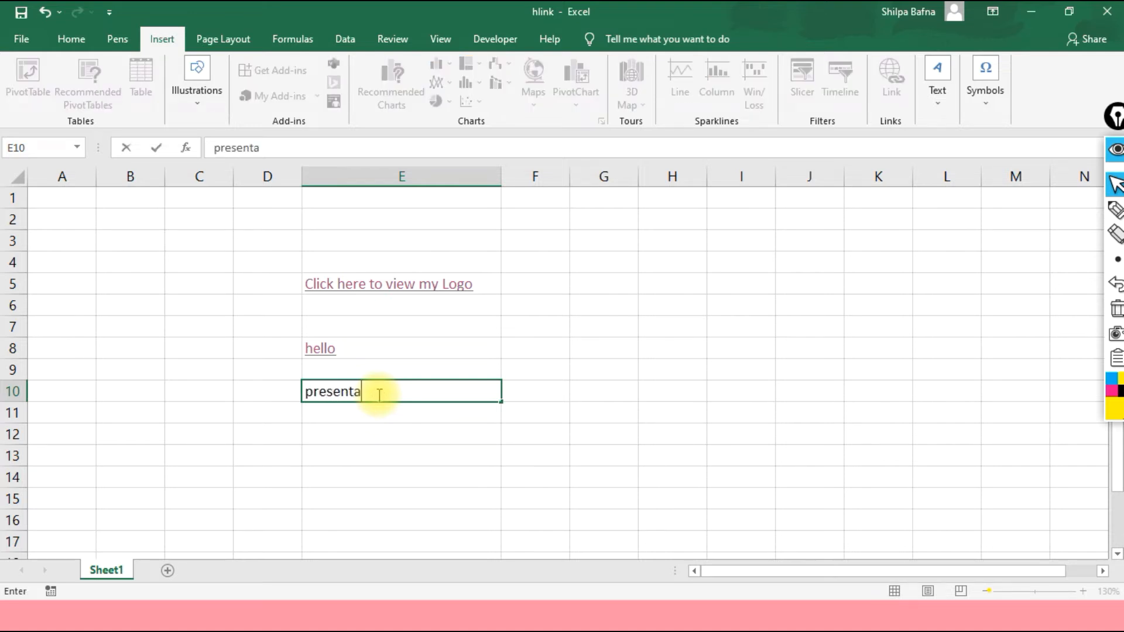
type("tion")
left_click(491, 389)
key("Return")
Open the hyperlink settings for the "presentation" text in cell E10.
left_click(413, 390)
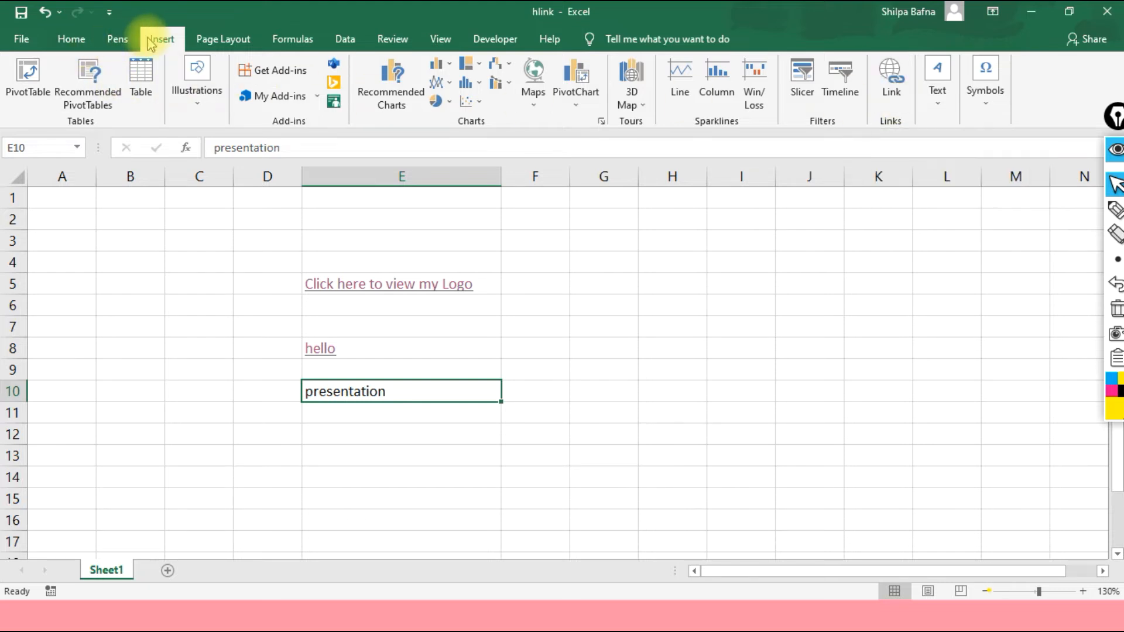
left_click(434, 391)
right_click(433, 391)
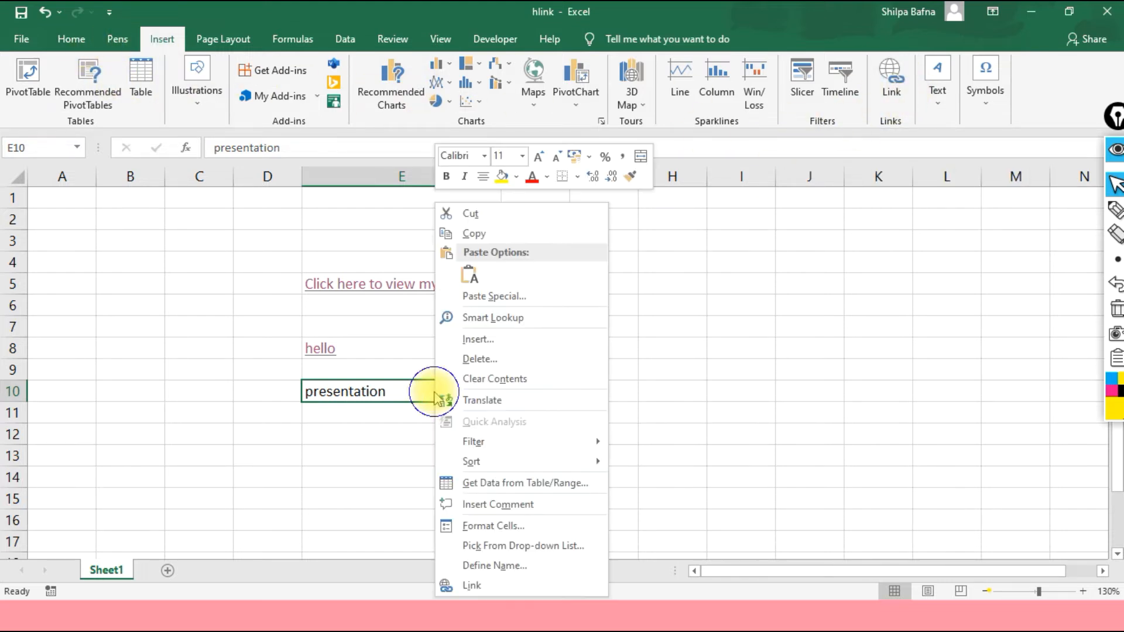
left_click(485, 585)
Look through the Desktop files and folders for a target for the "presentation" link.
scroll(431, 439, "down", 3)
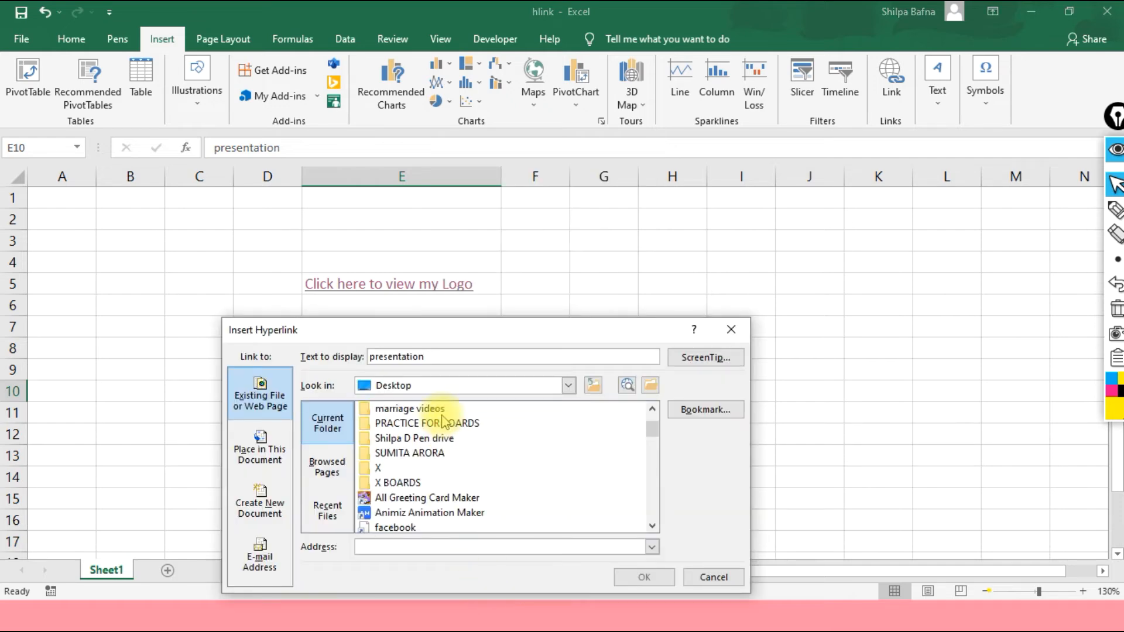
scroll(442, 476, "down", 1)
scroll(474, 463, "down", 2)
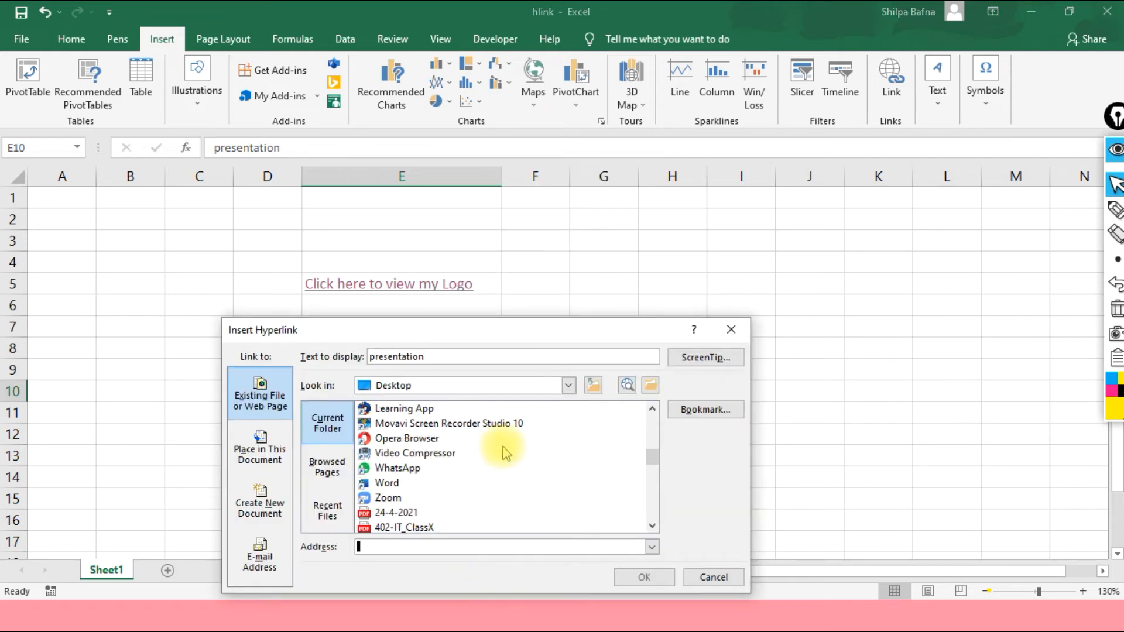
scroll(498, 489, "down", 2)
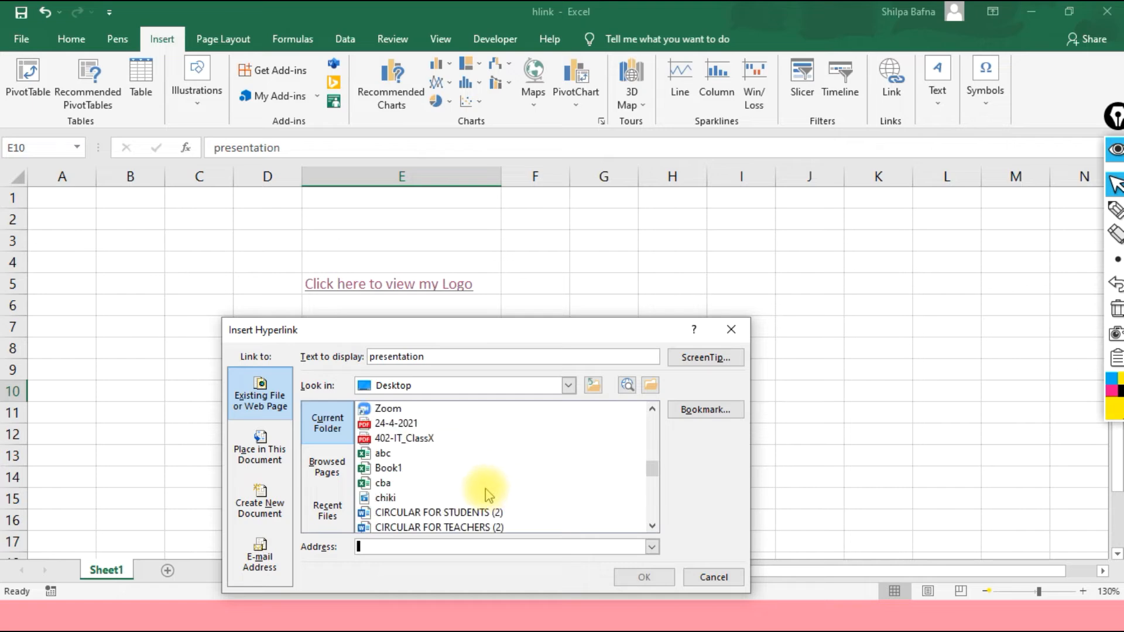
scroll(486, 462, "down", 2)
scroll(487, 466, "down", 2)
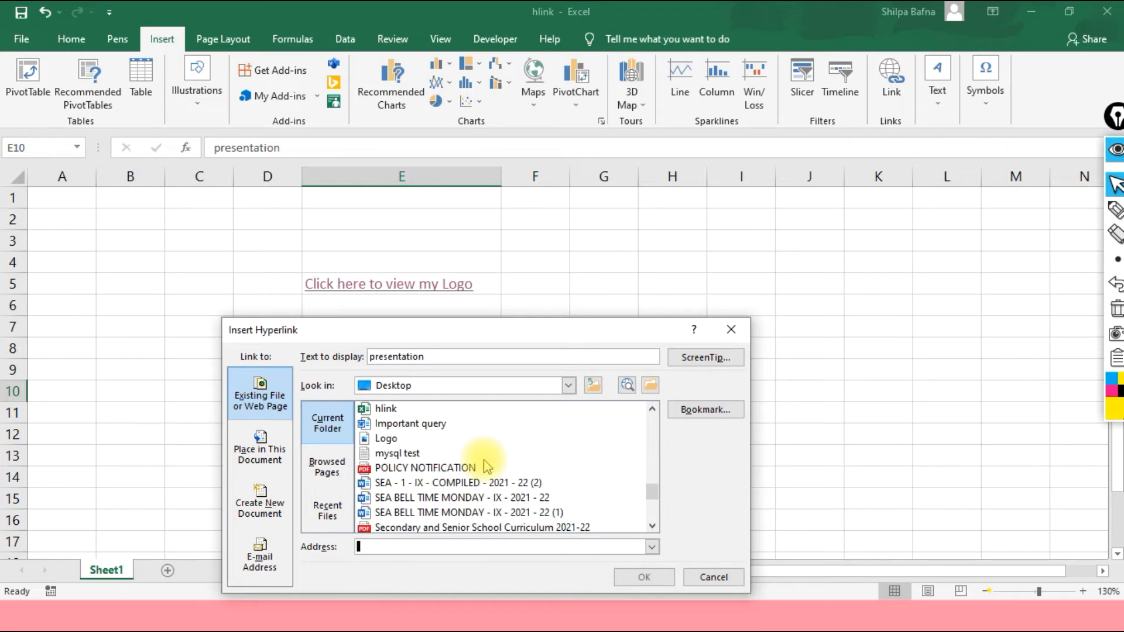
scroll(488, 469, "down", 2)
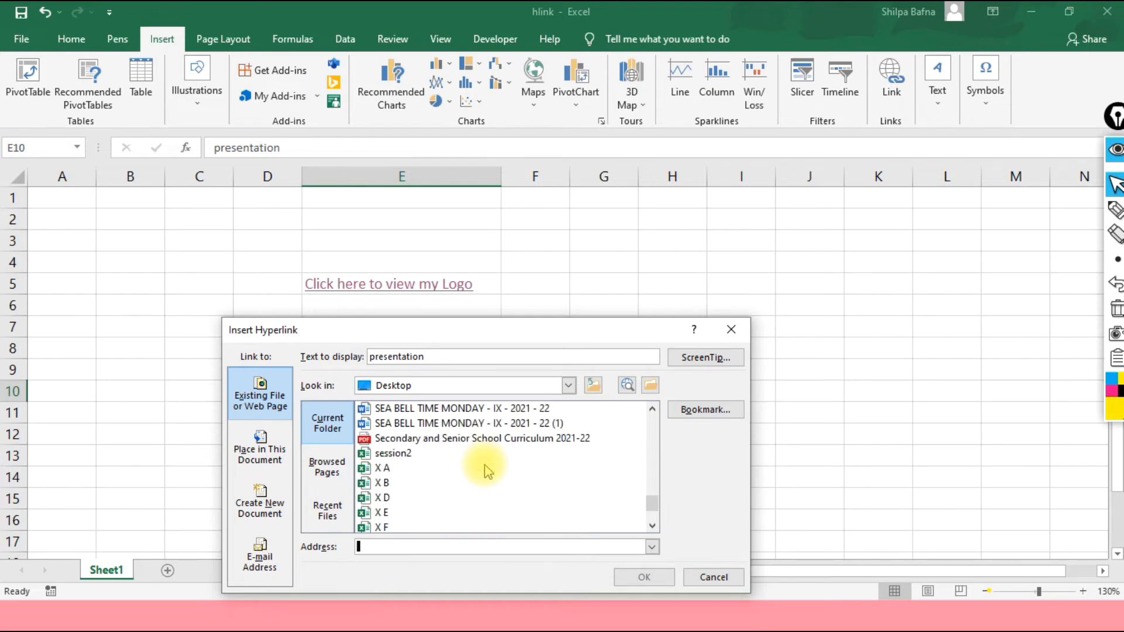
scroll(487, 471, "down", 2)
scroll(487, 470, "up", 12)
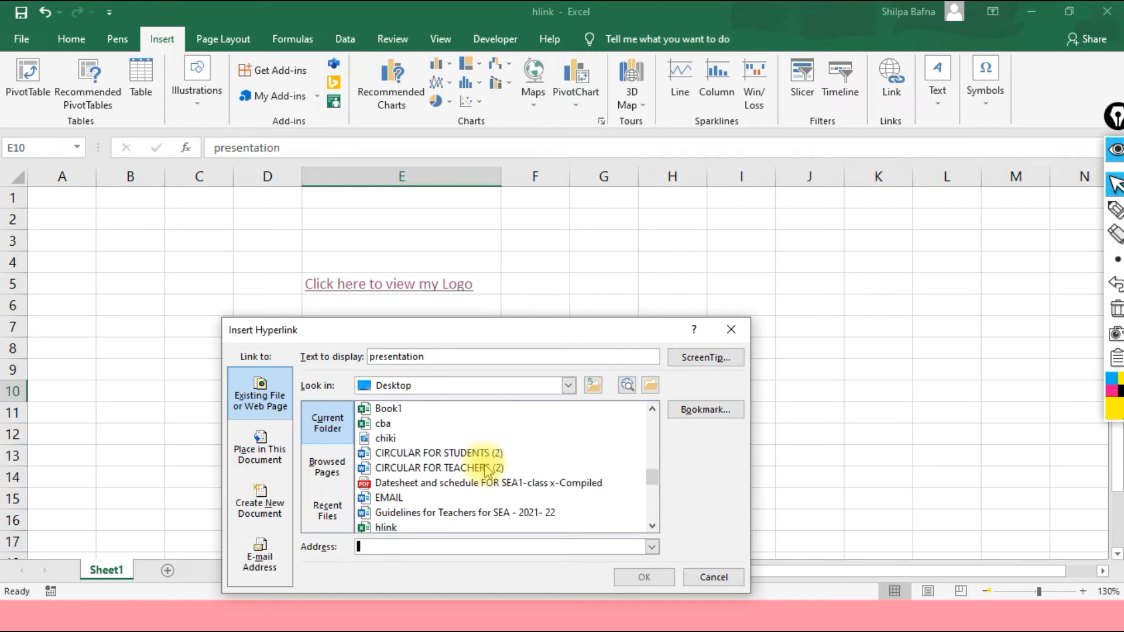
scroll(488, 472, "up", 3)
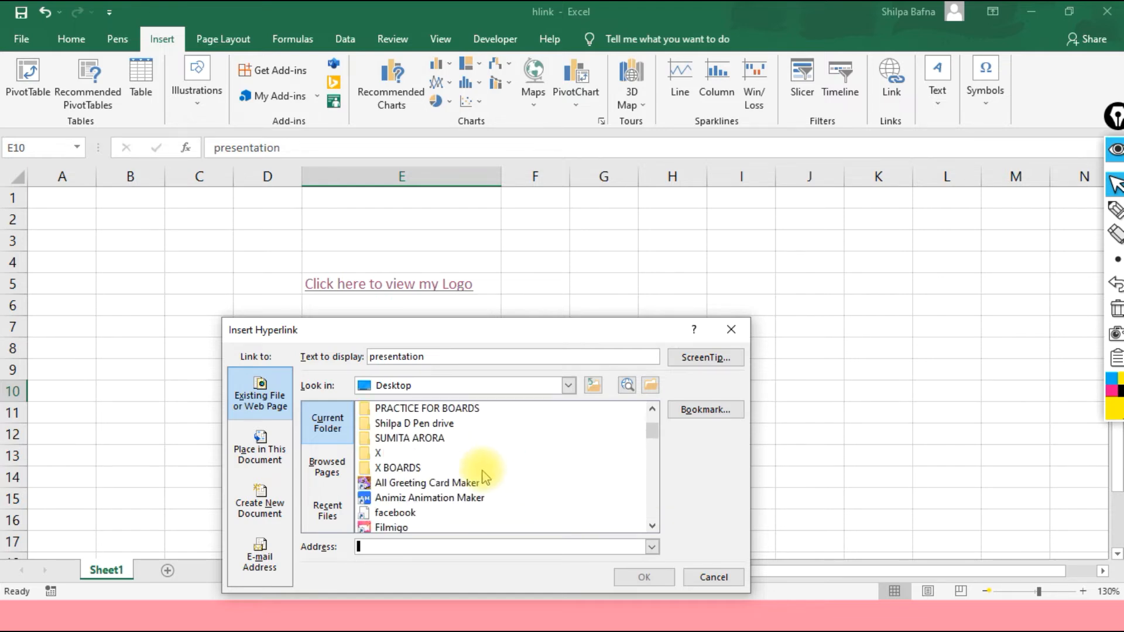
scroll(485, 477, "up", 1)
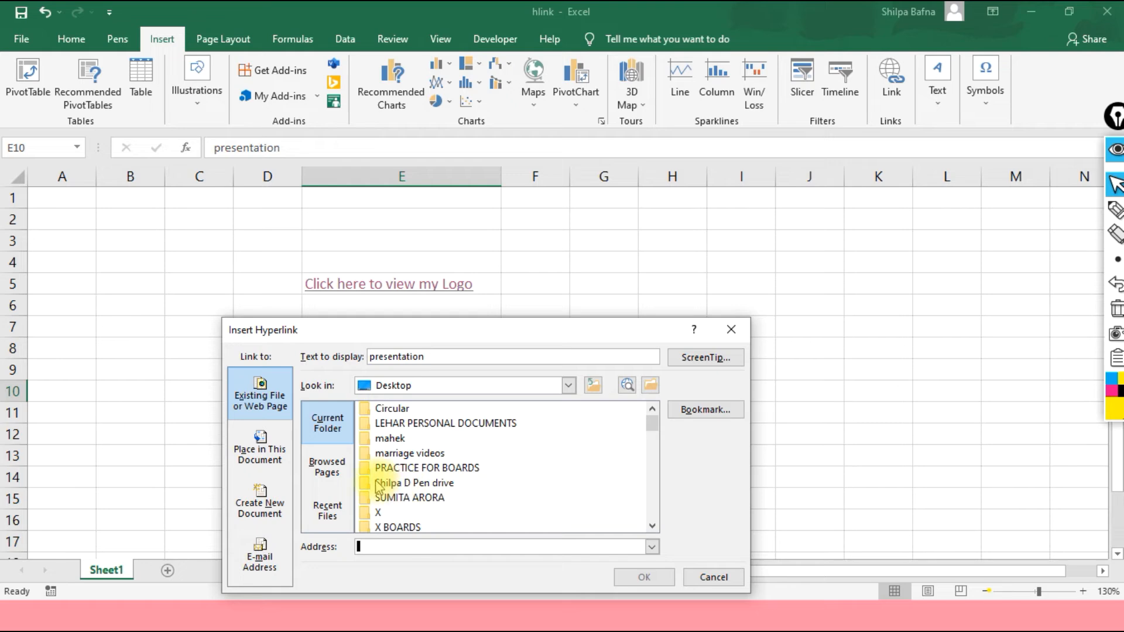
Link the "presentation" text in E10 to the PDF 12_informatics_practices_database_fundamentals_key_1 in the pen drive folder's MYSQL subfolder.
double_click(432, 484)
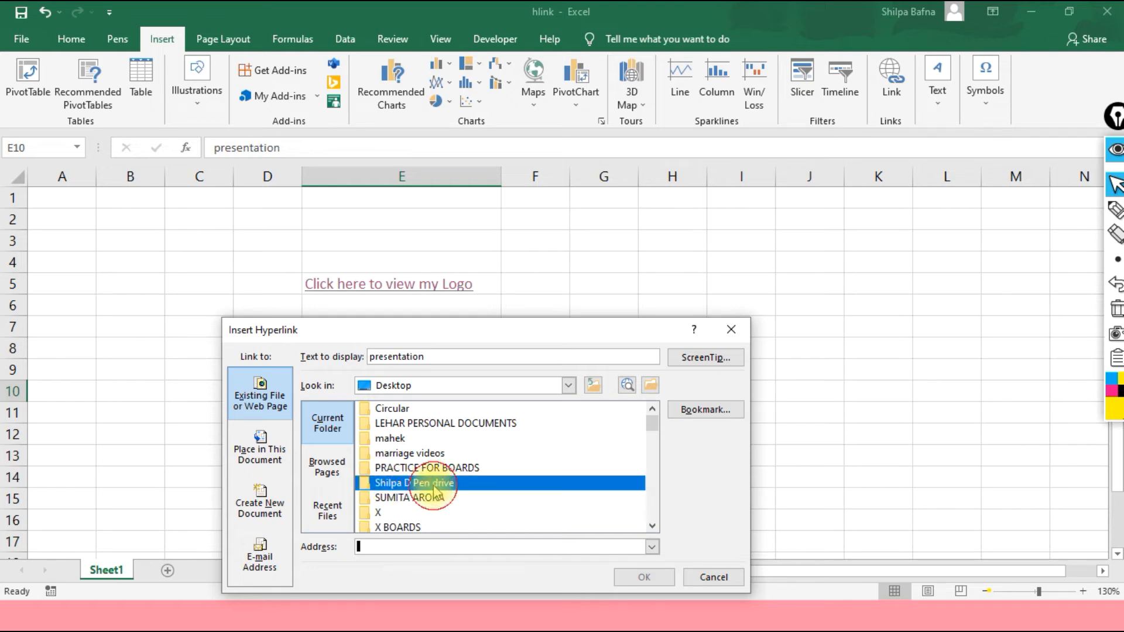
scroll(416, 440, "down", 2)
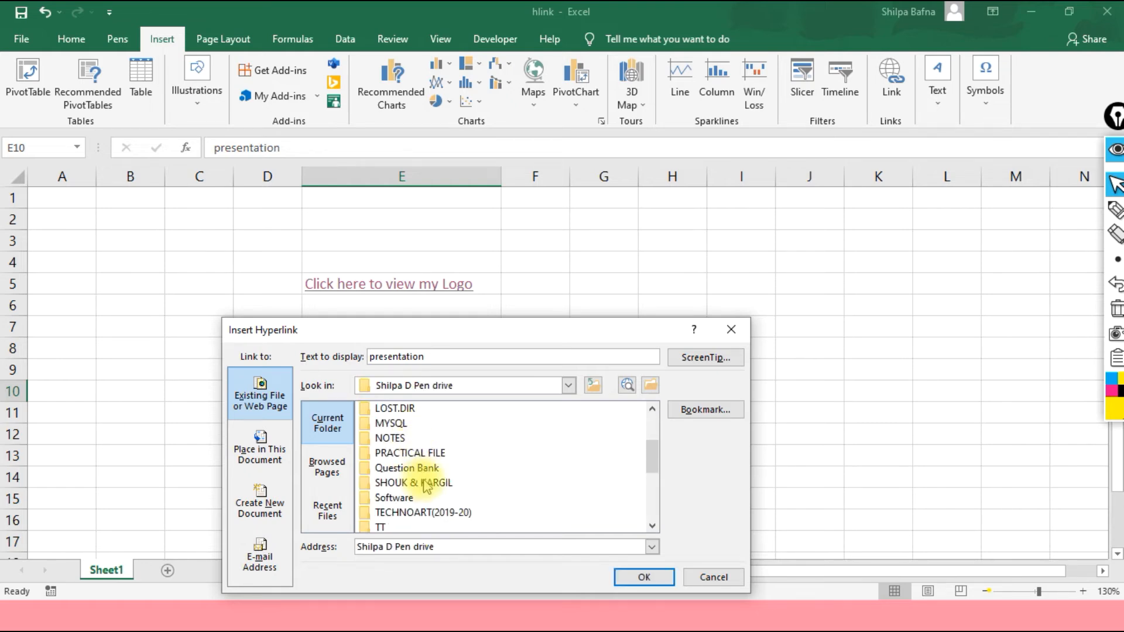
scroll(434, 471, "down", 2)
scroll(422, 468, "up", 4)
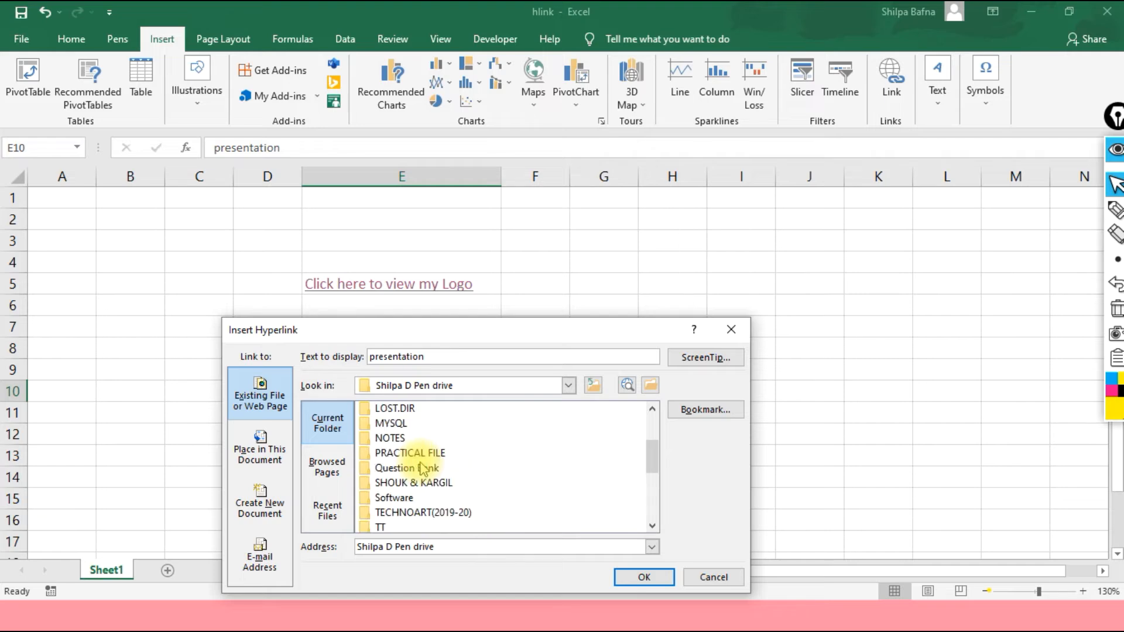
double_click(413, 513)
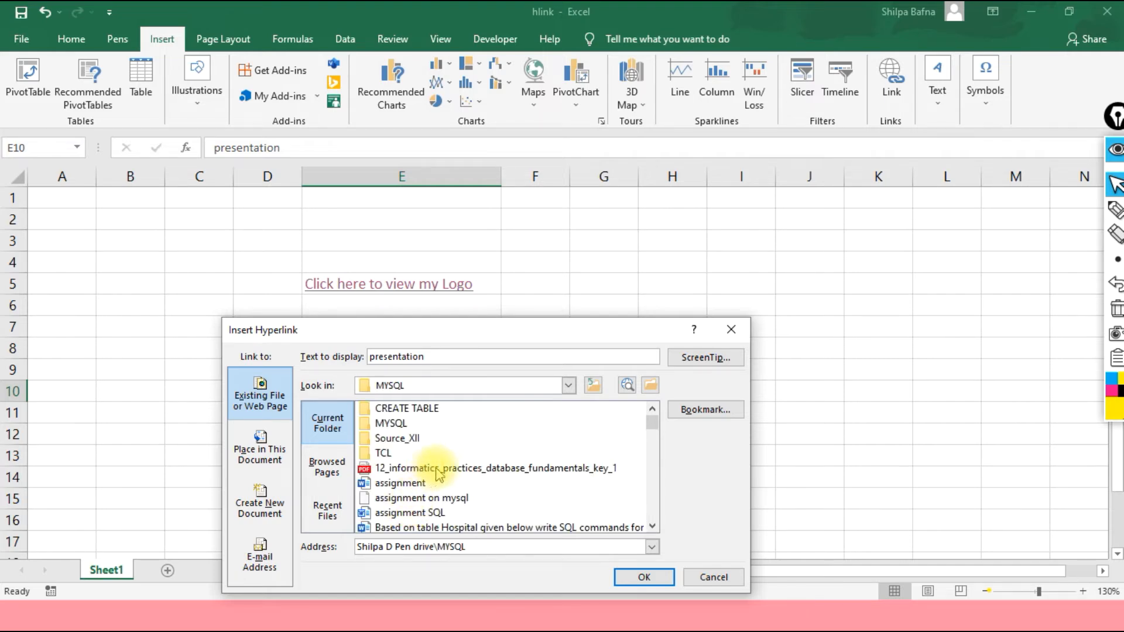
left_click(440, 468)
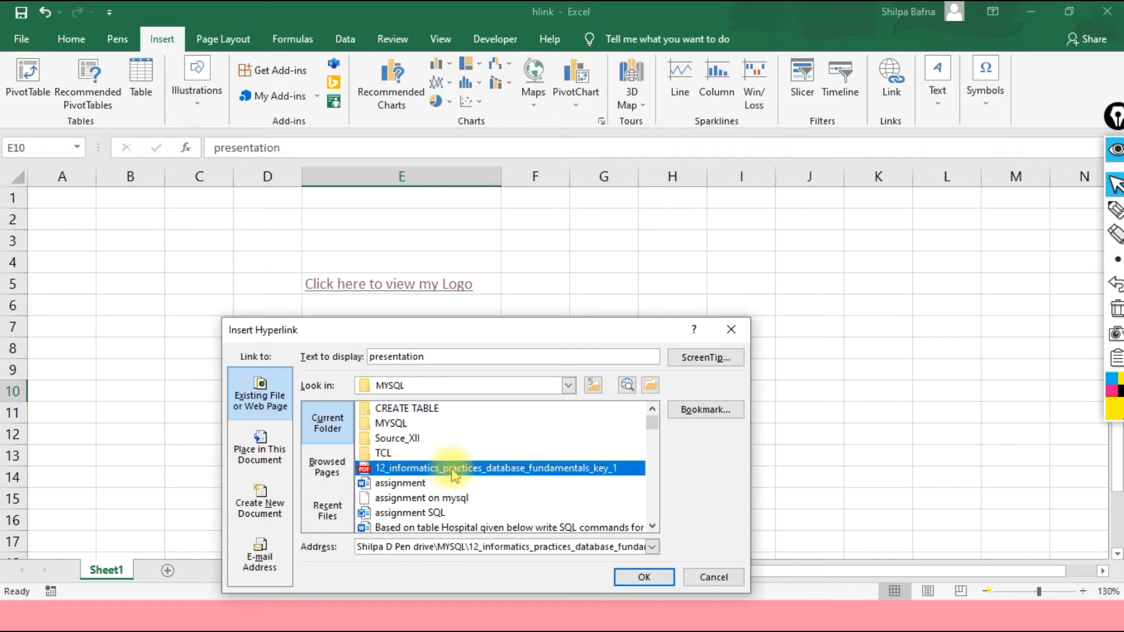
left_click(646, 577)
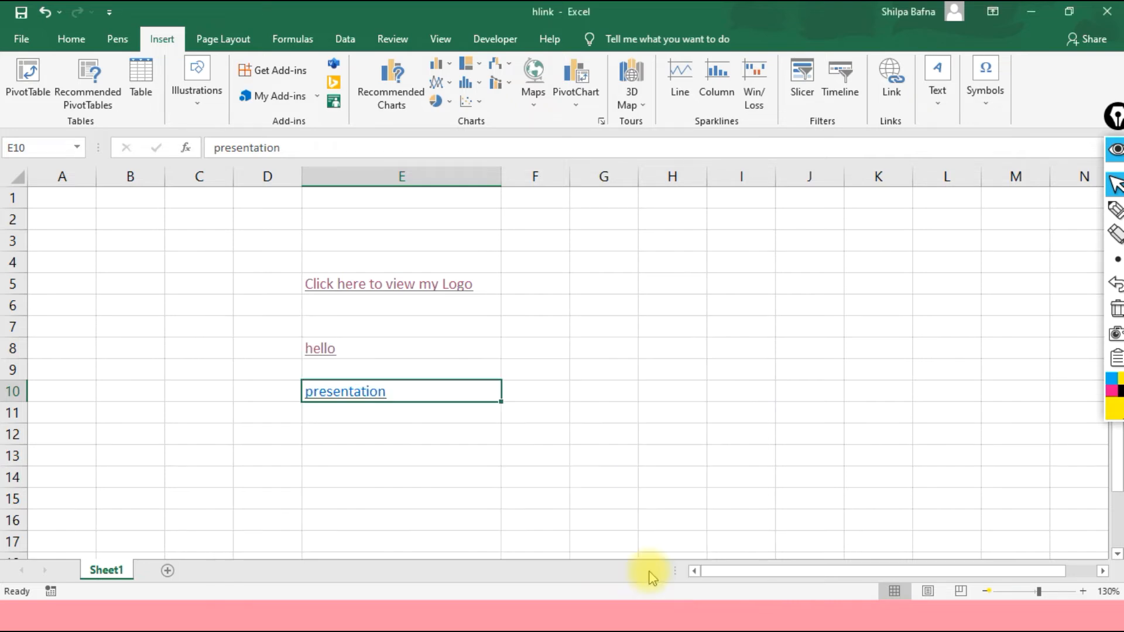
Follow the "presentation" hyperlink, allow the PDF to open, look through its first page, and return to the hlink workbook.
left_click(360, 398)
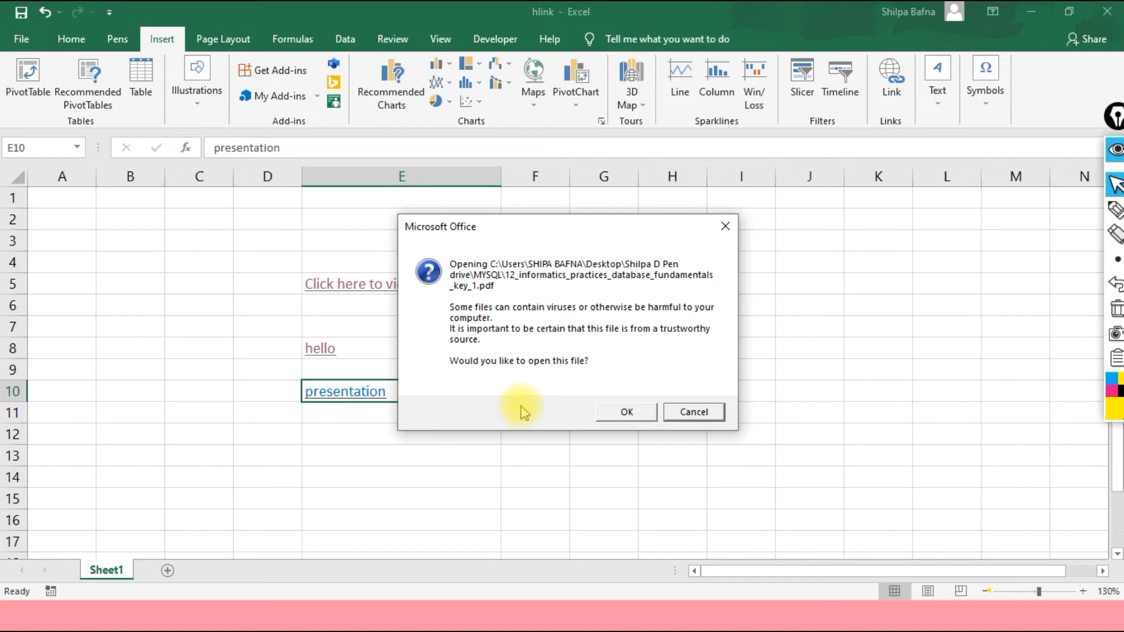
left_click(635, 411)
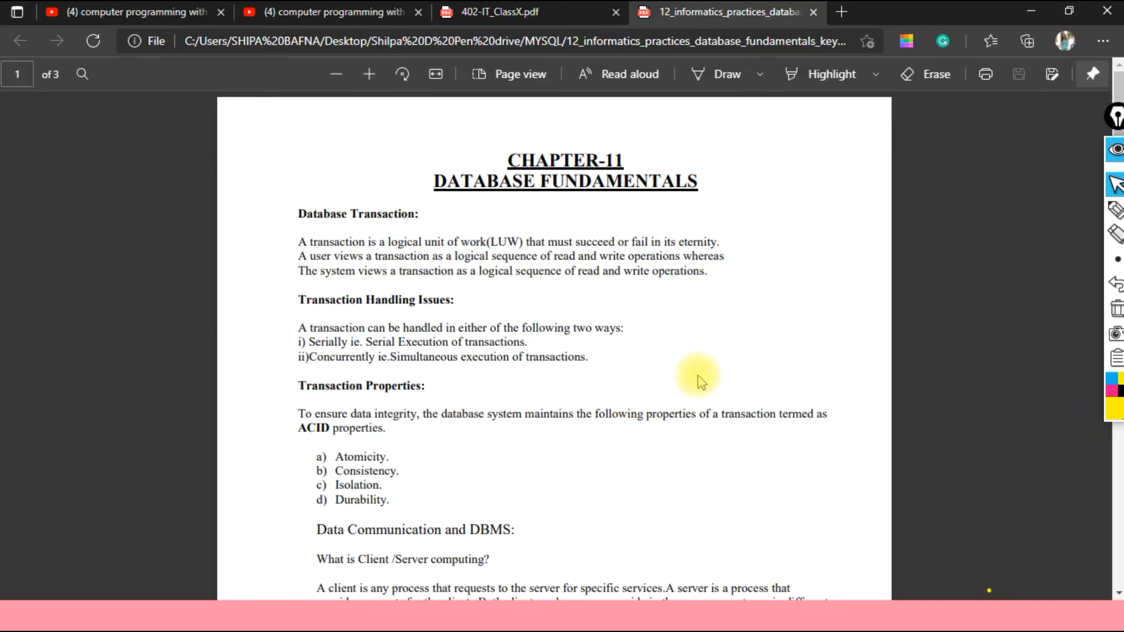
scroll(699, 400, "down", 1)
scroll(699, 400, "down", 4)
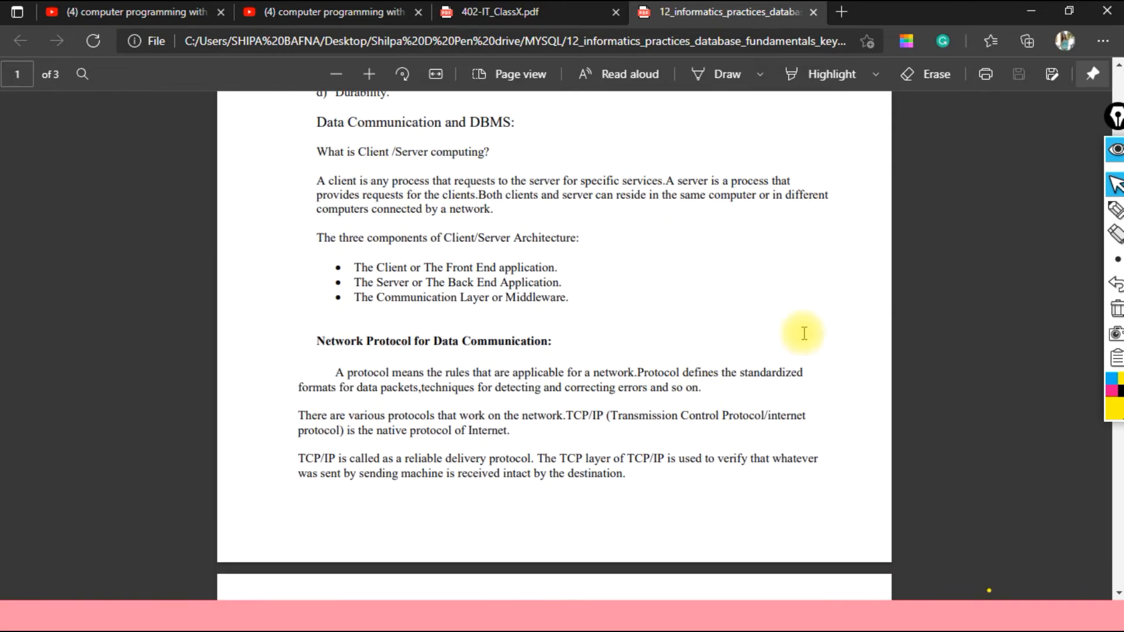
left_click(1030, 10)
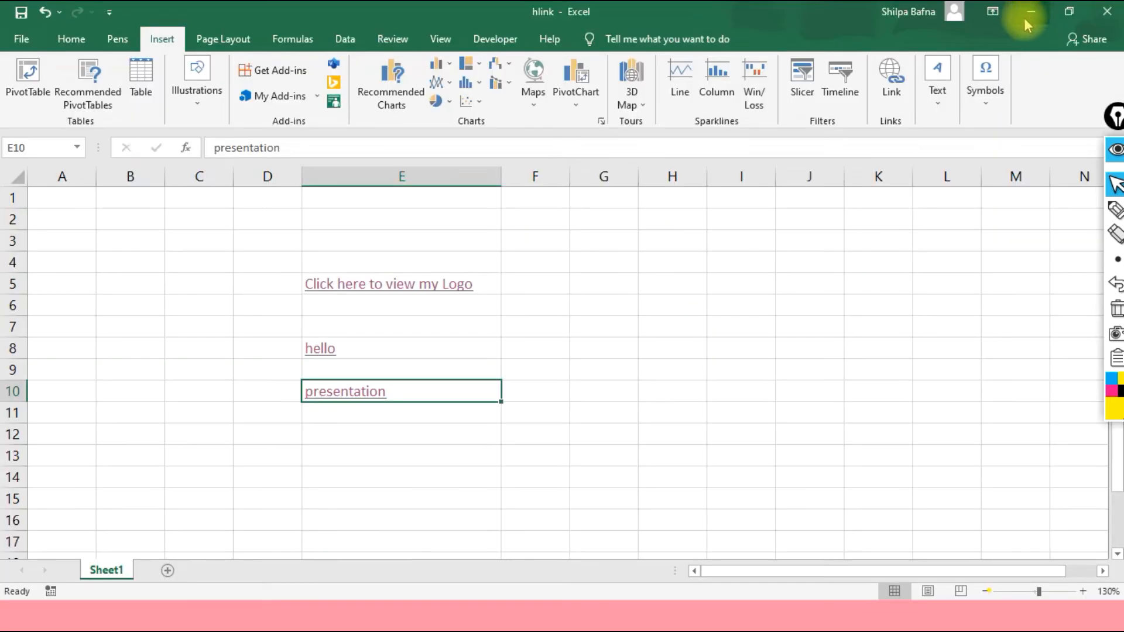
left_click(413, 456)
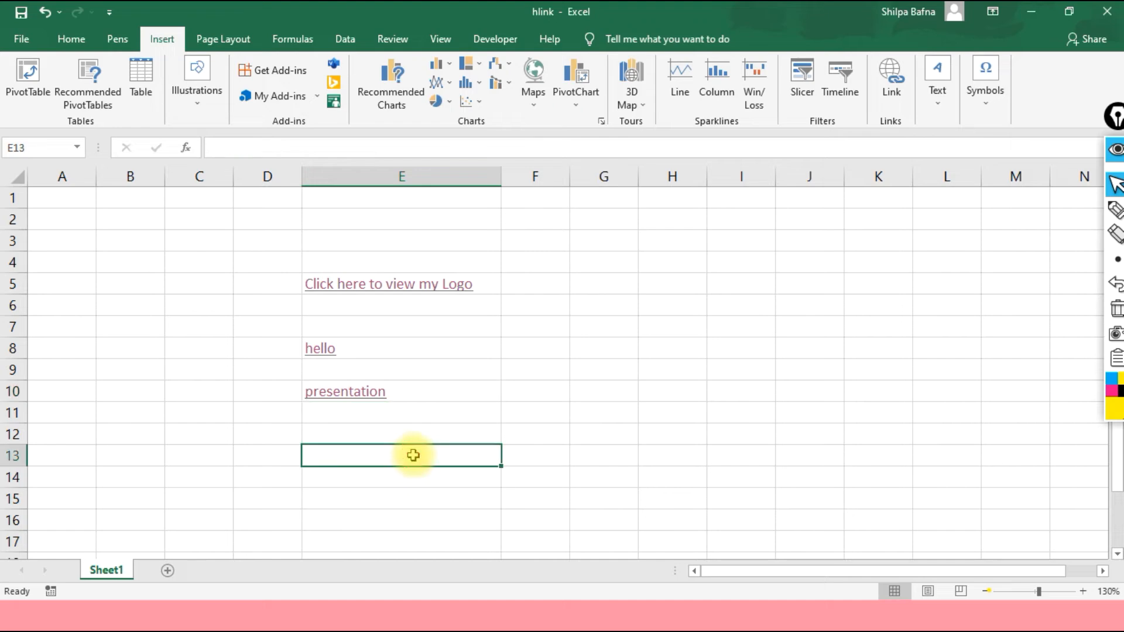
left_click(414, 385)
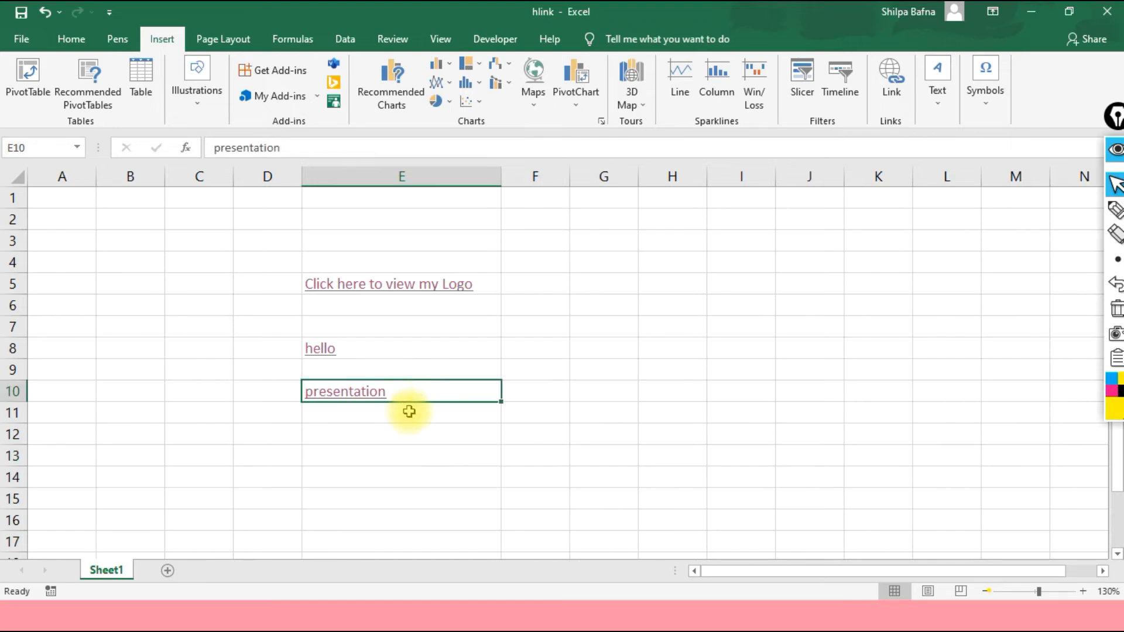
Switch to Chrome, copy the address of the YouTube search results page for the channel, and return to the hlink workbook.
left_click(401, 432)
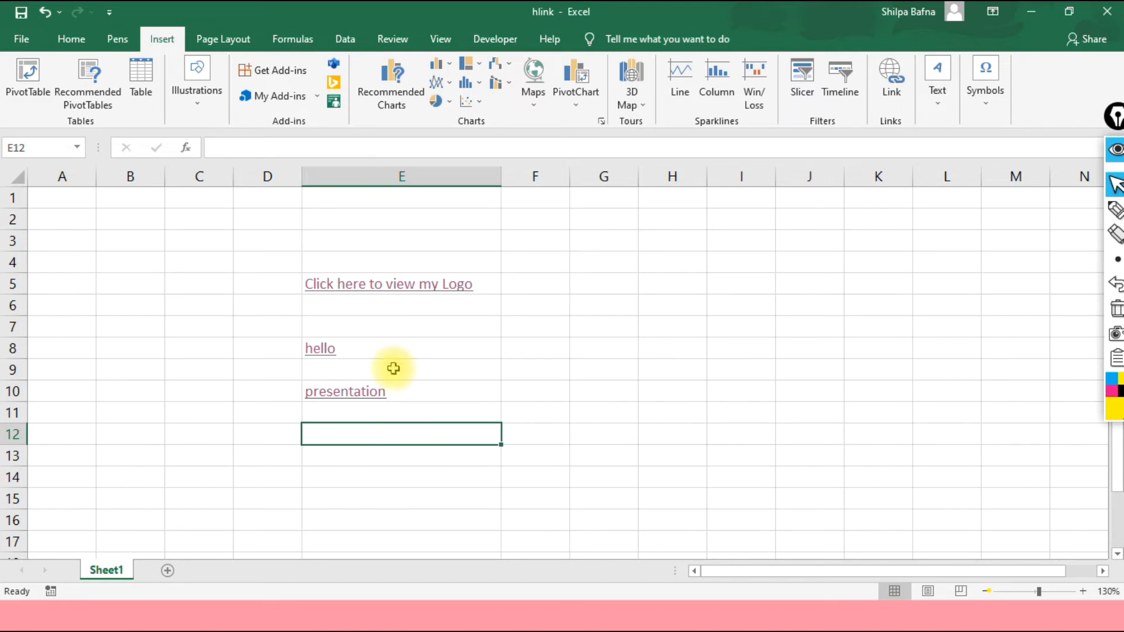
key("super")
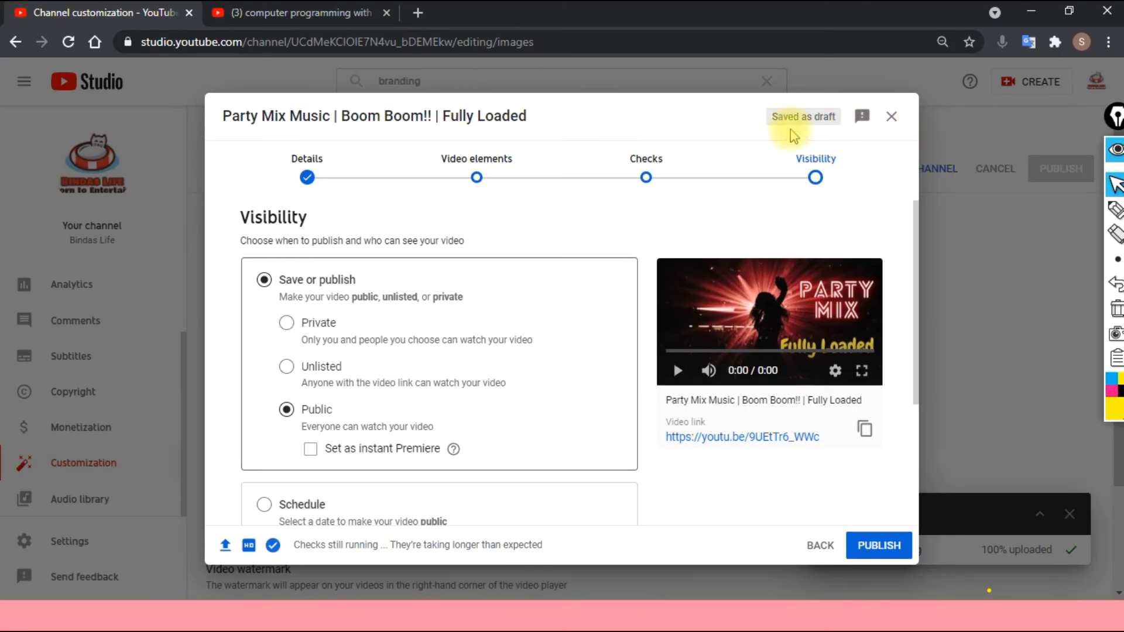
left_click(320, 13)
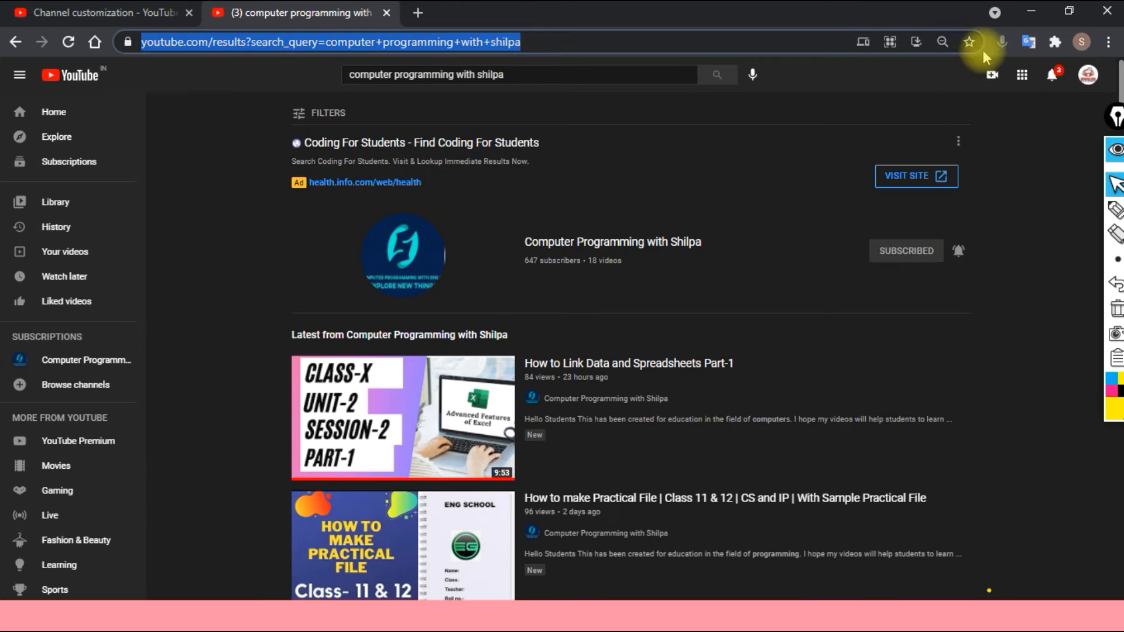
left_click(1032, 14)
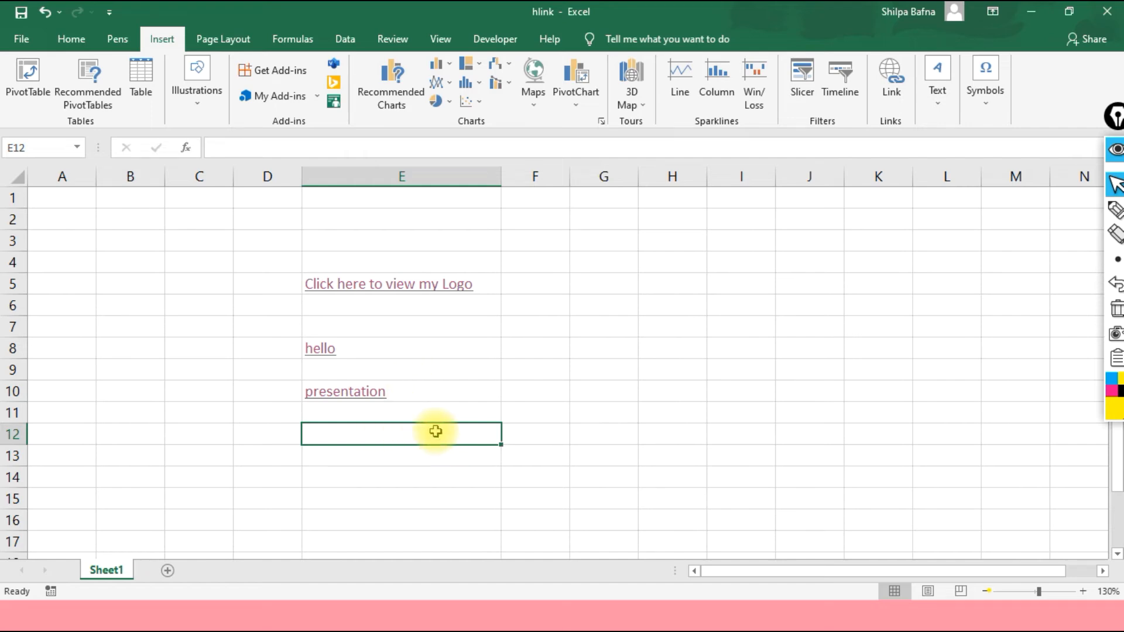
Start a hyperlink in cell E12 with the copied YouTube search results address as its target.
right_click(344, 436)
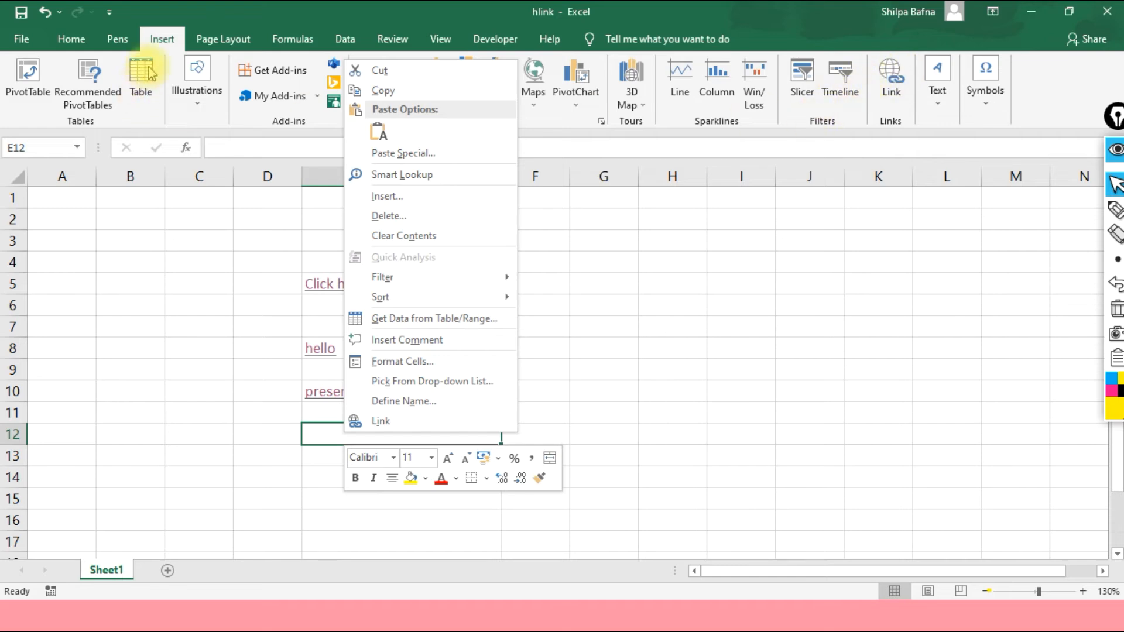
left_click(890, 79)
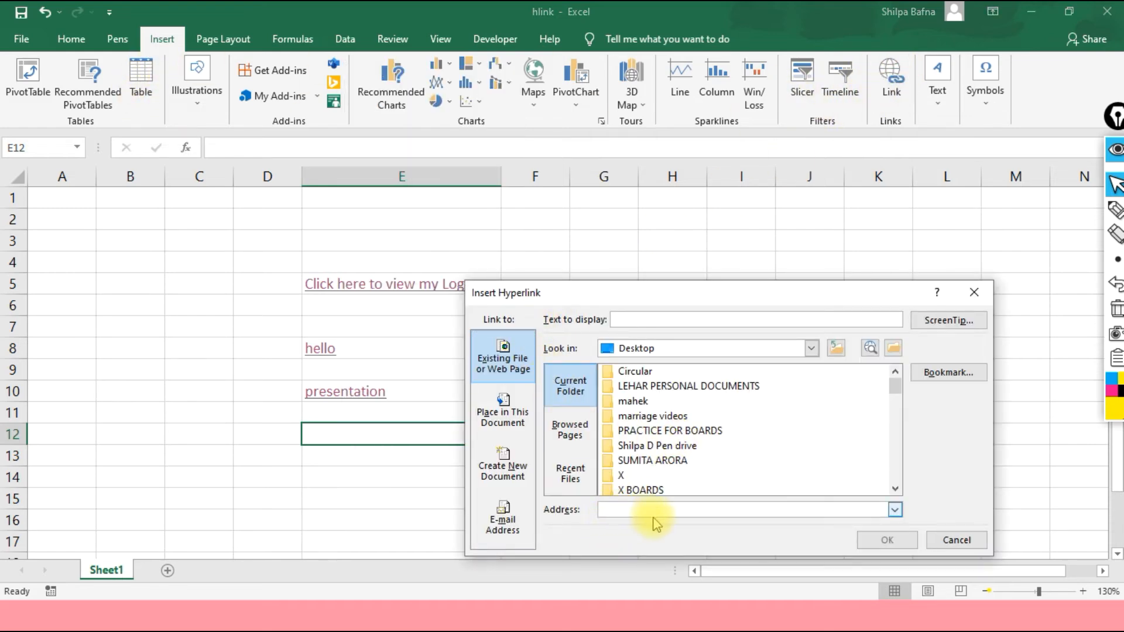
type("https://www.youtube.com/results?search_query=computer+programming+with+shilpa")
Replace the hyperlink's display text with "my channel" and insert the link in cell E12.
left_click(653, 319)
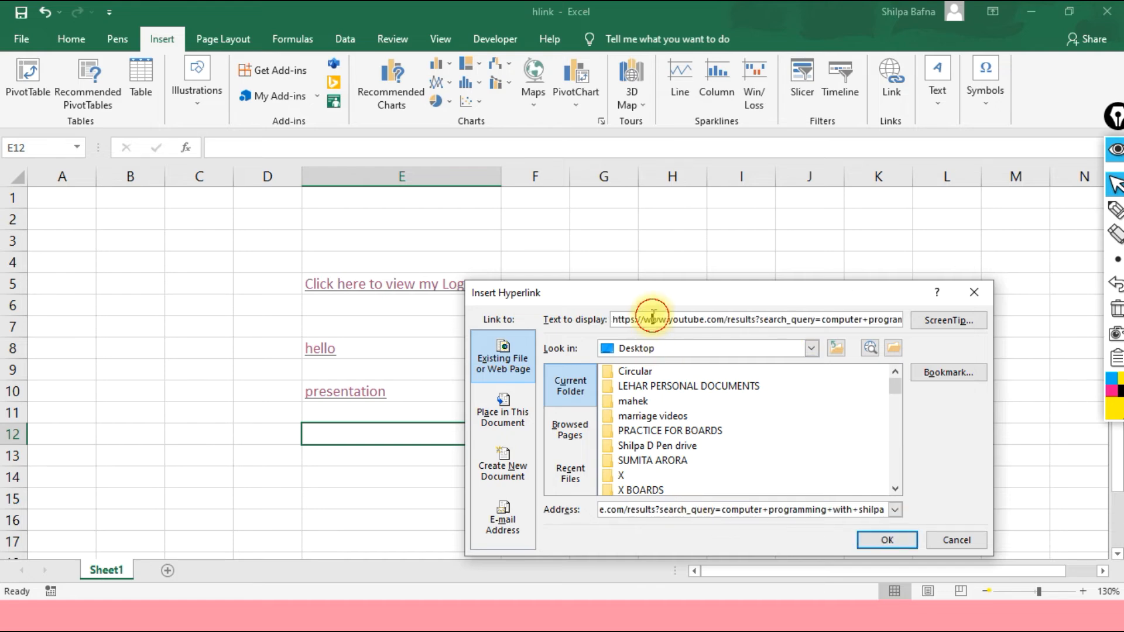
double_click(652, 319)
left_click_drag(892, 321, 548, 325)
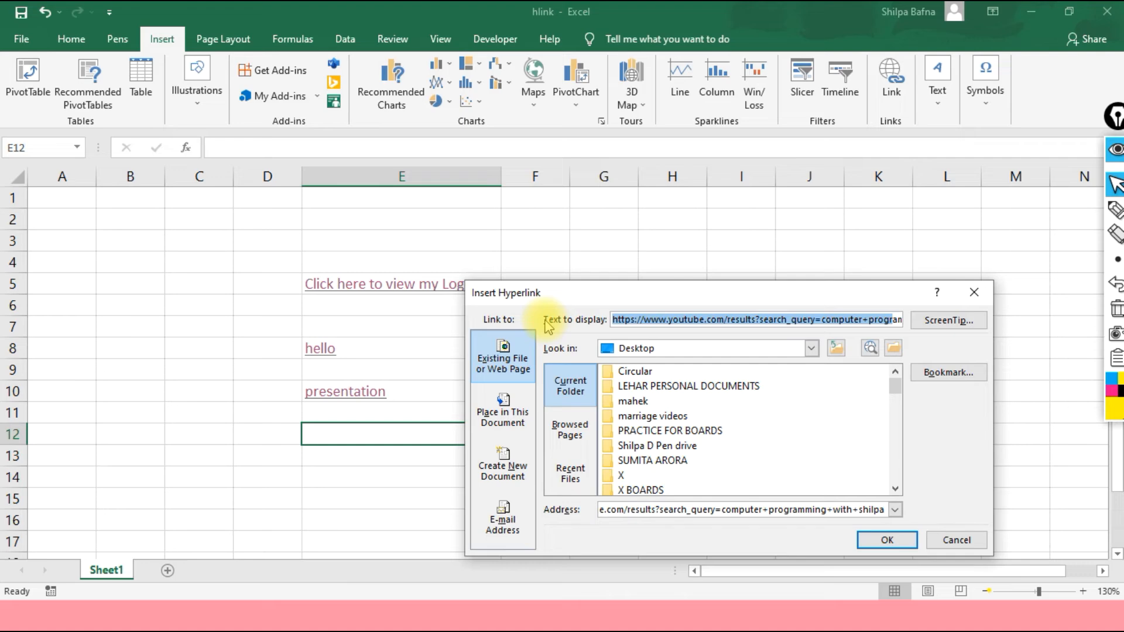
key("Delete")
key("Delete")
key("Delete")
key("Delete")
key("Delete")
key("Delete")
key("Delete")
key("Delete")
key("Delete")
key("Delete")
key("Delete")
key("Delete")
key("Delete")
key("Delete")
key("Delete")
key("Delete")
key("Delete")
key("Delete")
key("Delete")
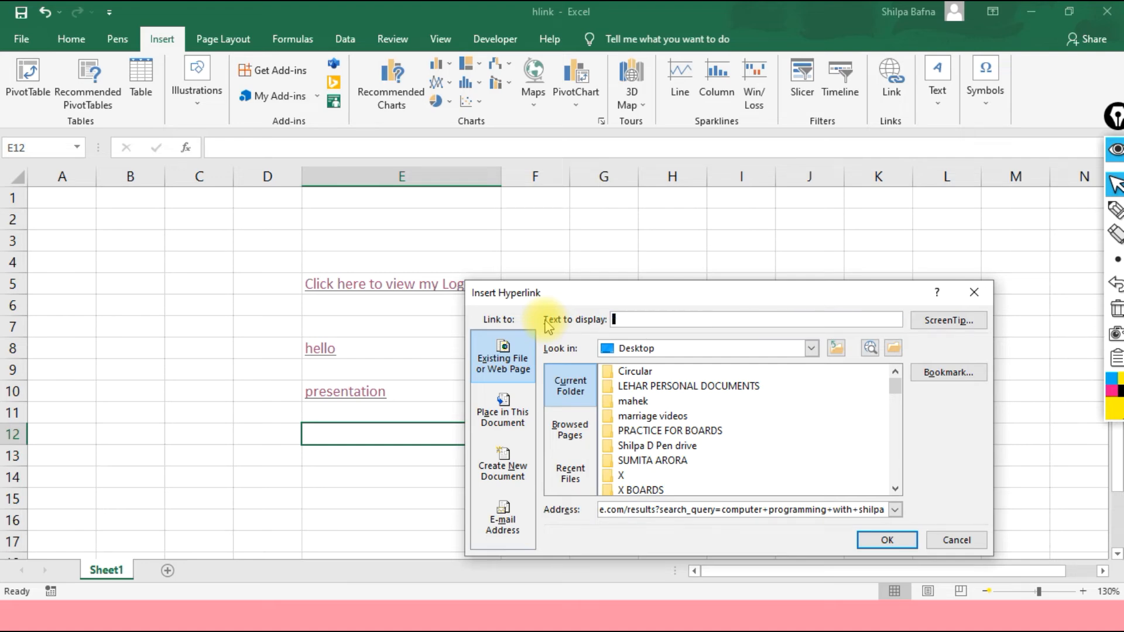
type("my channe")
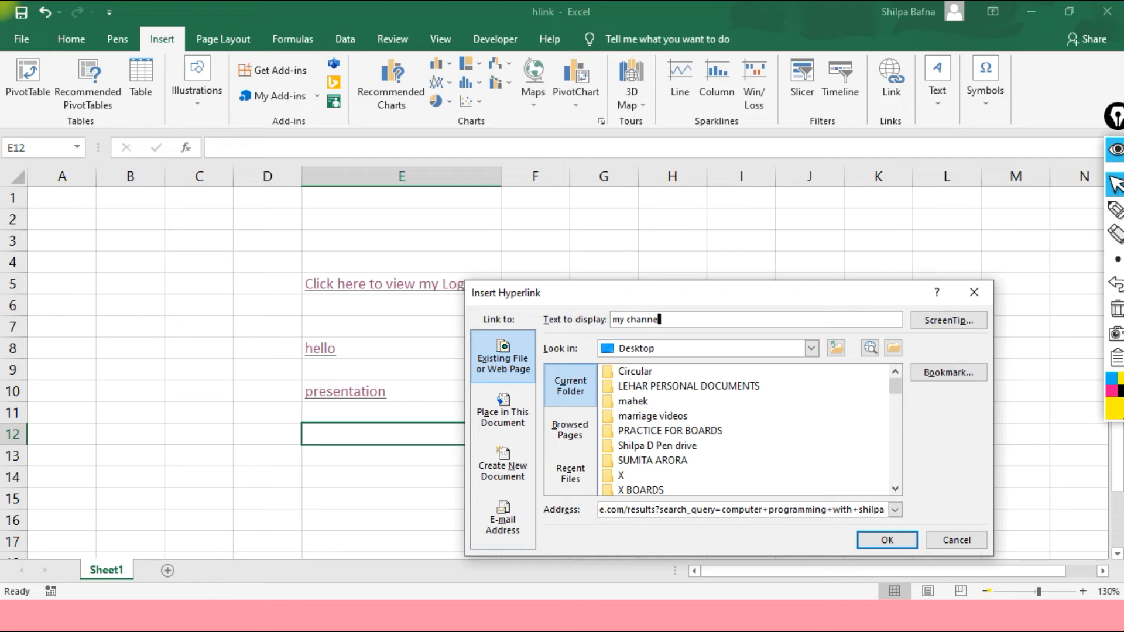
type("l")
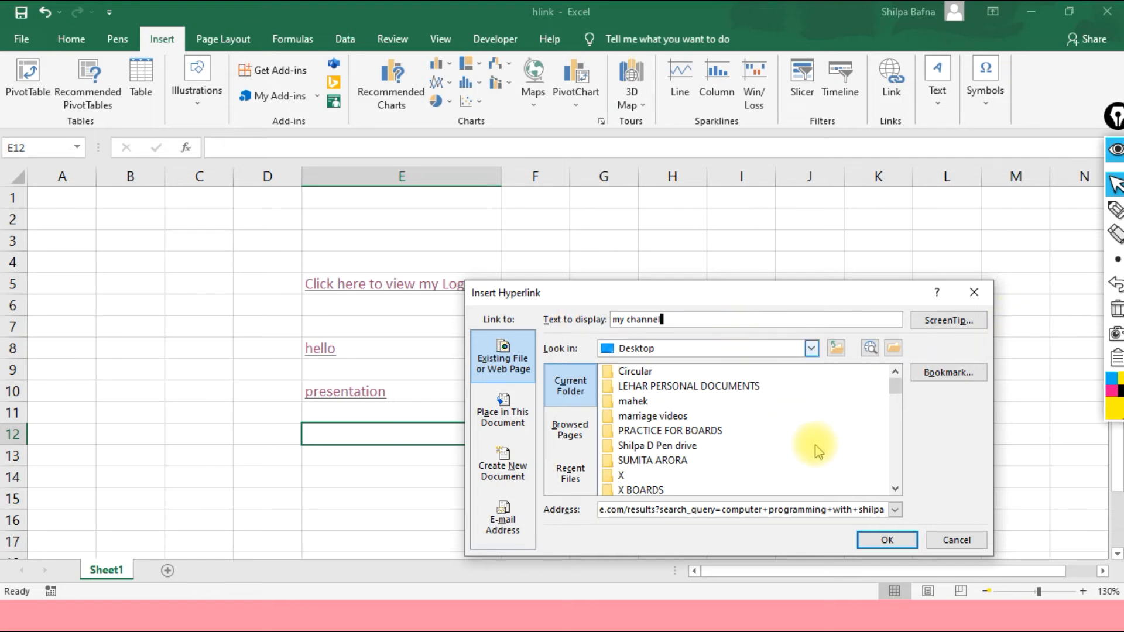
left_click(887, 539)
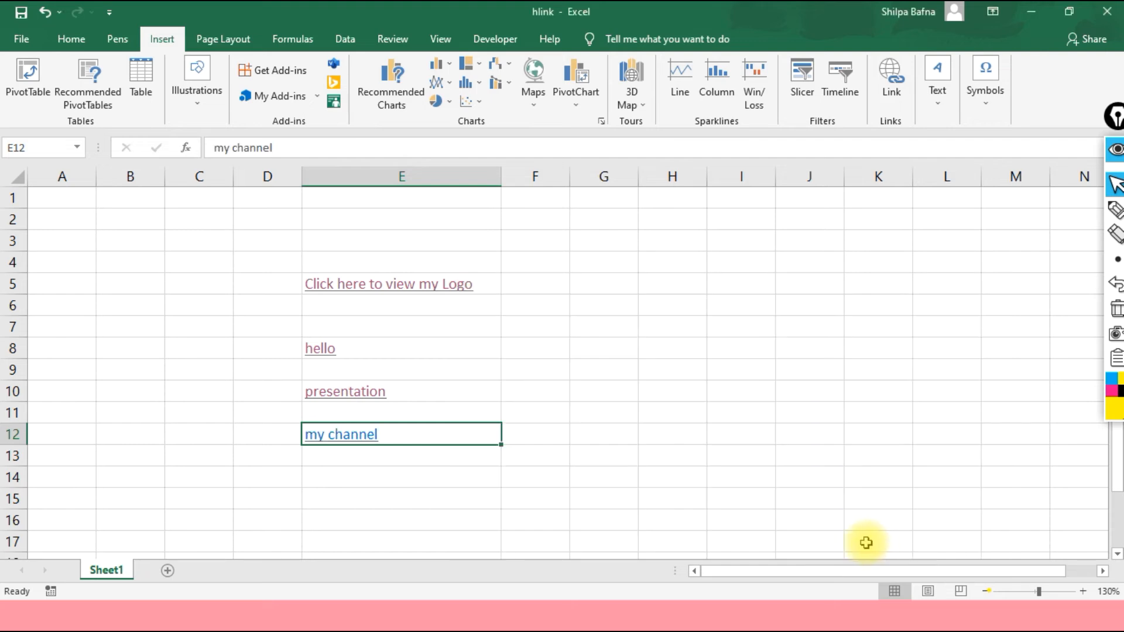
Follow the "my channel" hyperlink to view the YouTube page, and minimize the browser to return to the worksheet.
left_click(338, 436)
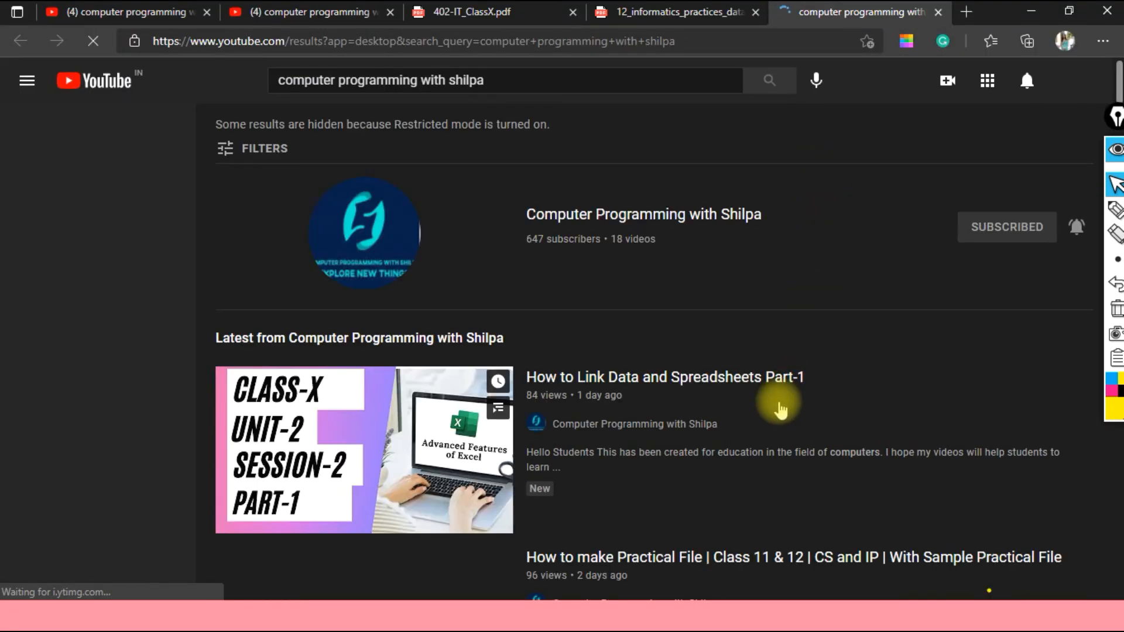
left_click(1036, 10)
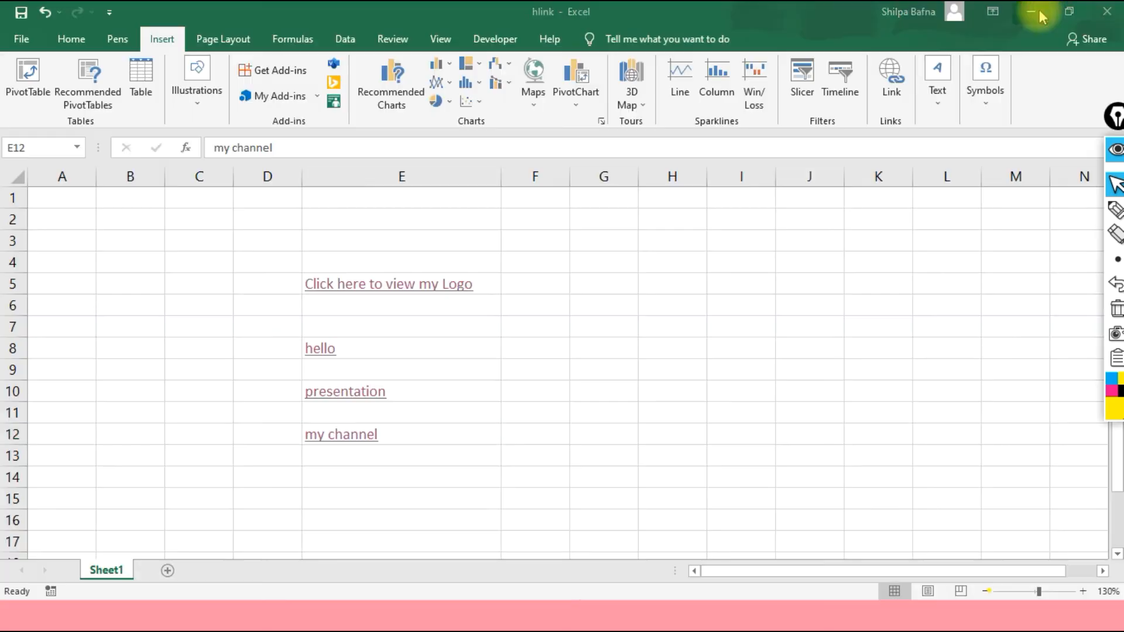
left_click(581, 363)
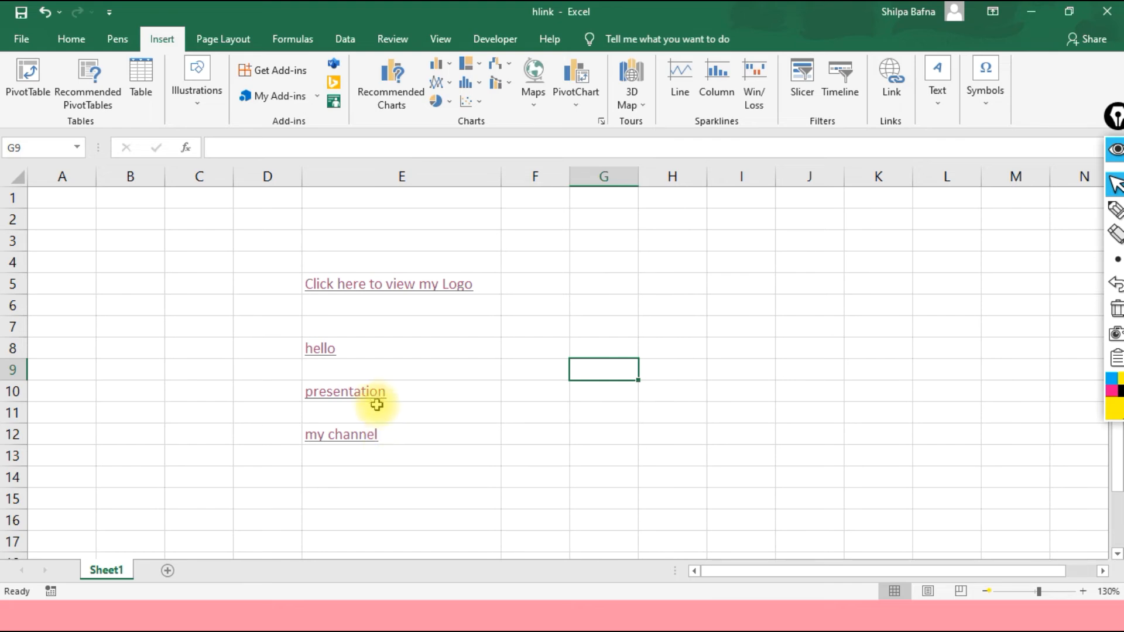
Follow the "presentation" hyperlink in E10 again to view the PDF, and minimize the browser to return to the worksheet.
left_click(348, 403)
left_click(636, 414)
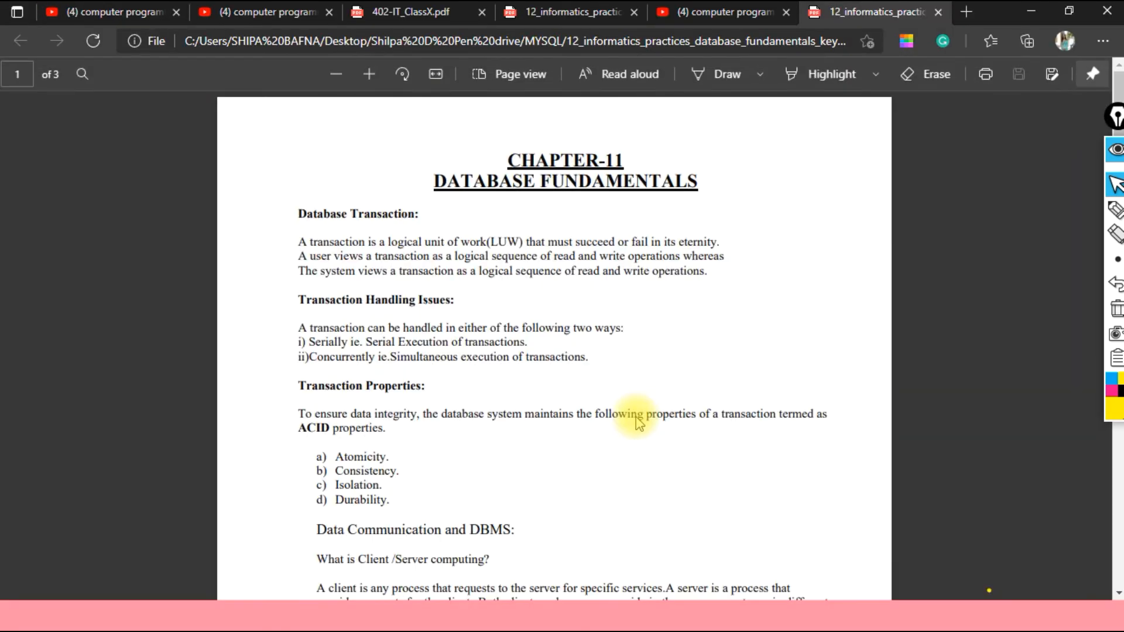
left_click(1032, 13)
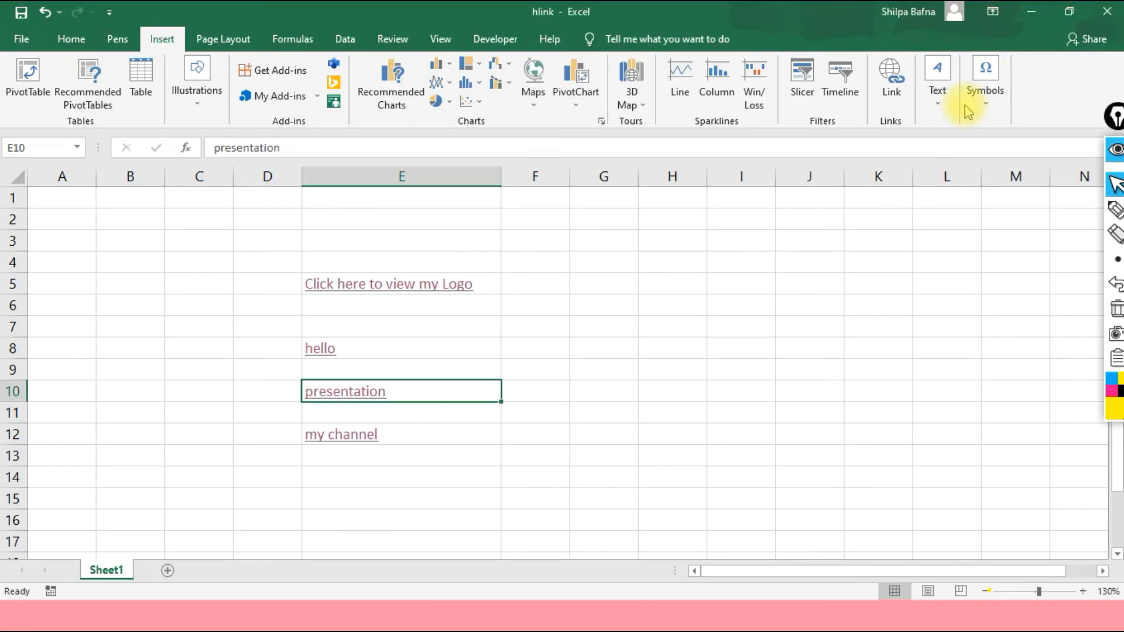
left_click(622, 344)
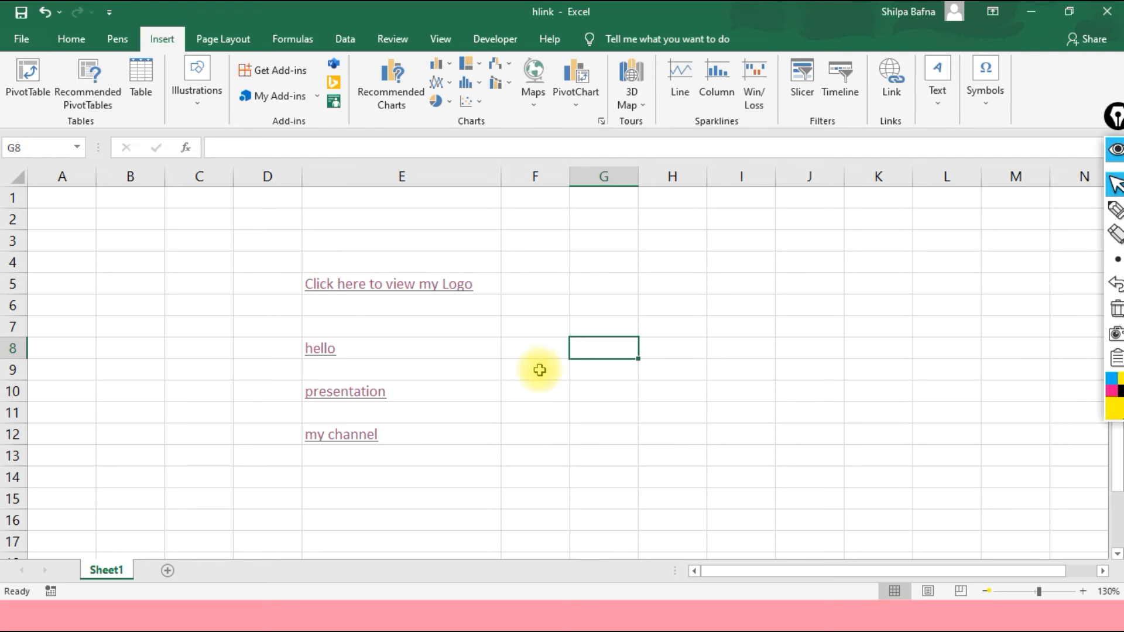
Add a new worksheet and open the list of existing connections for getting external data.
left_click(168, 570)
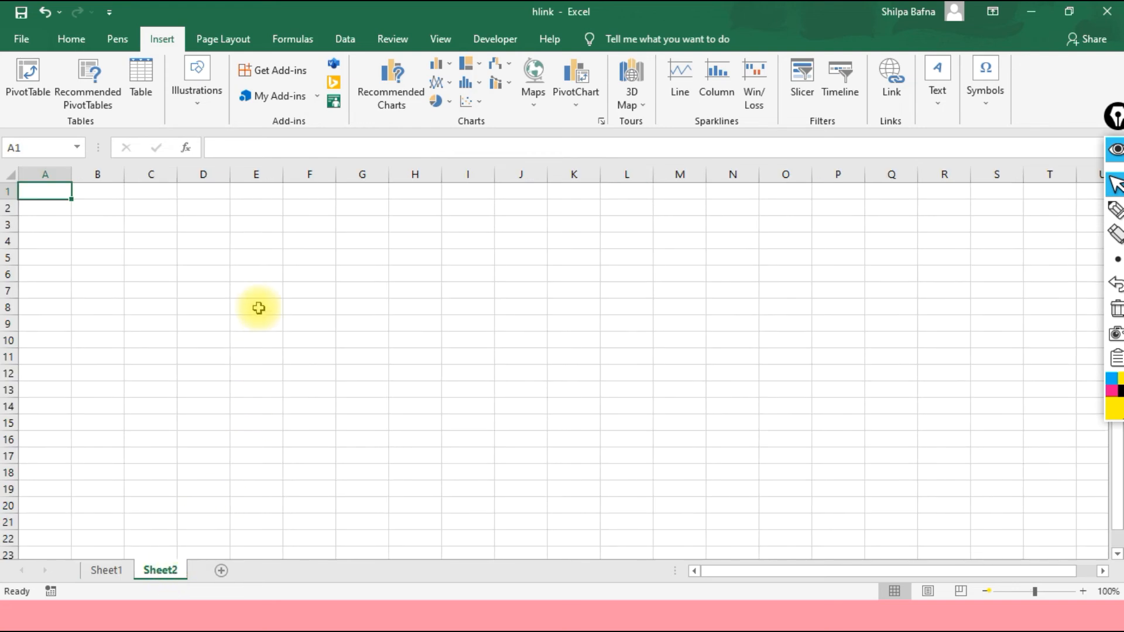
left_click(347, 47)
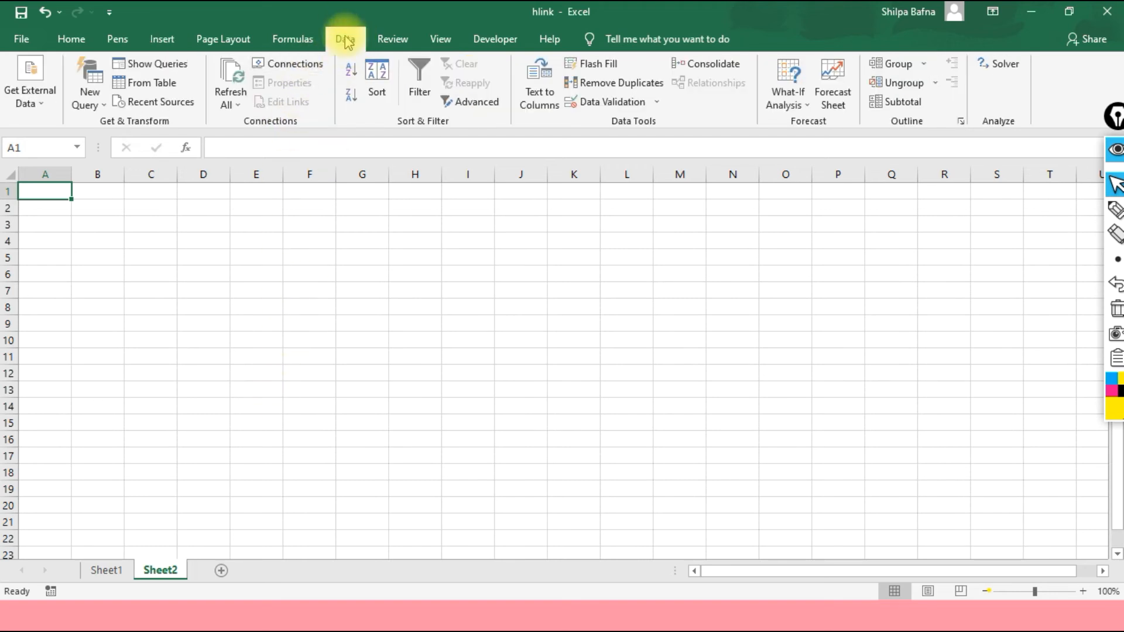
left_click(45, 104)
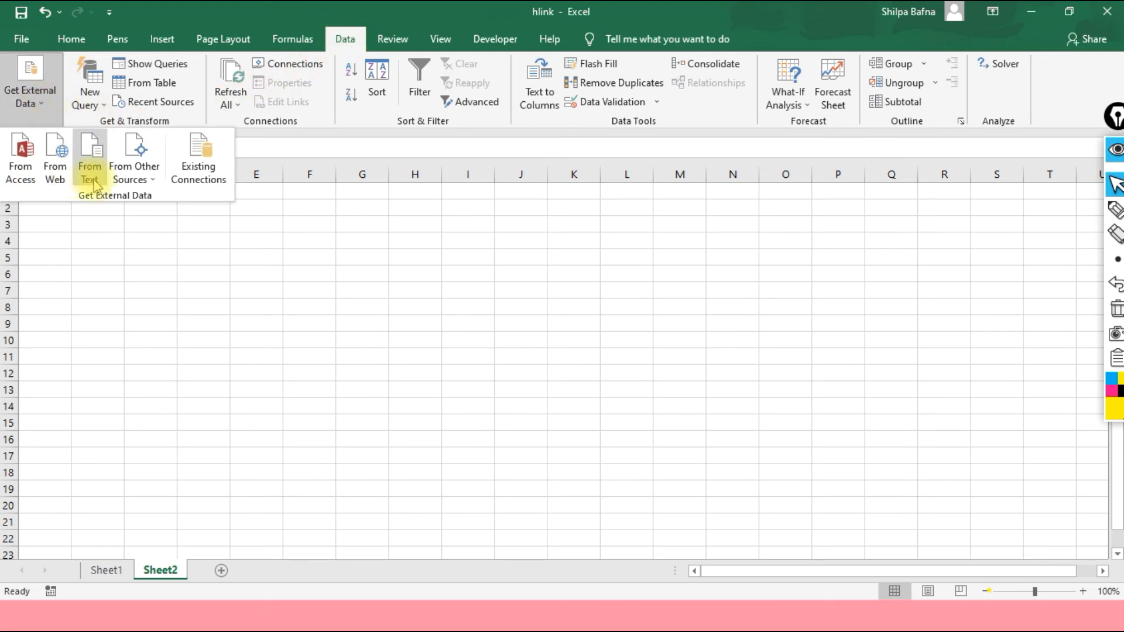
left_click(144, 174)
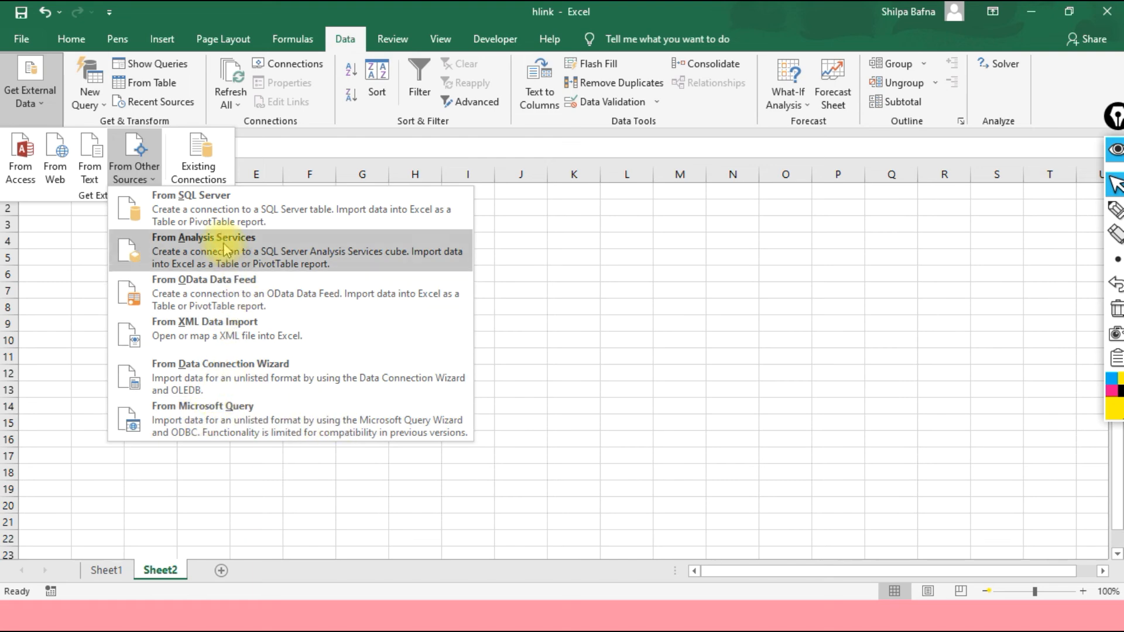
left_click(193, 186)
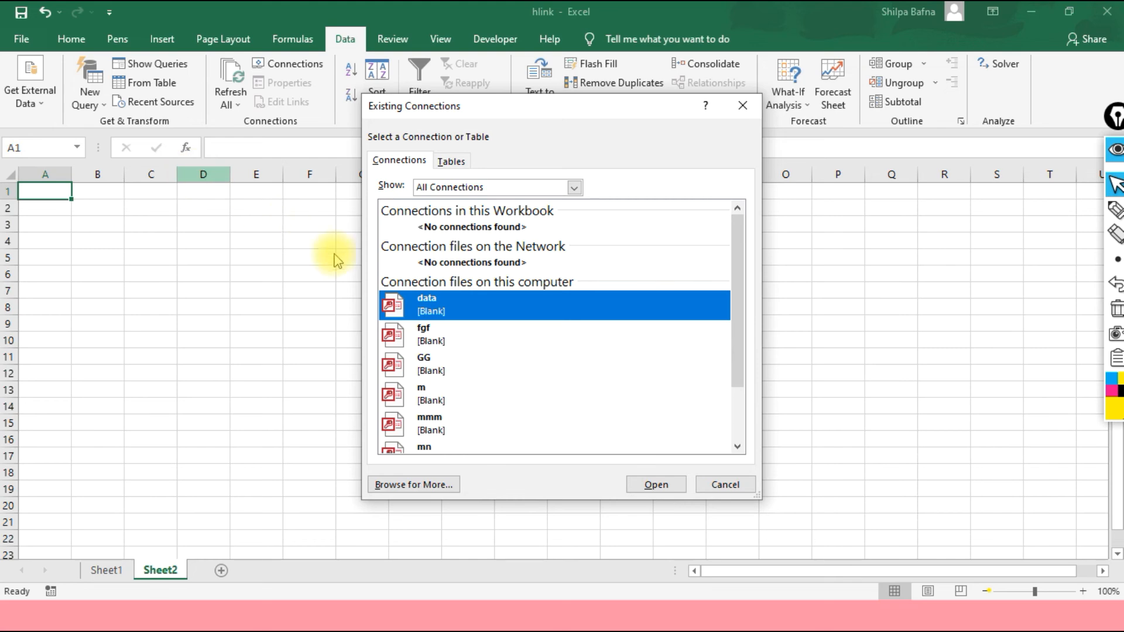
Open the "data" connection from this computer's connection files and import it as a table at cell A1 of the existing worksheet.
scroll(444, 360, "down", 2)
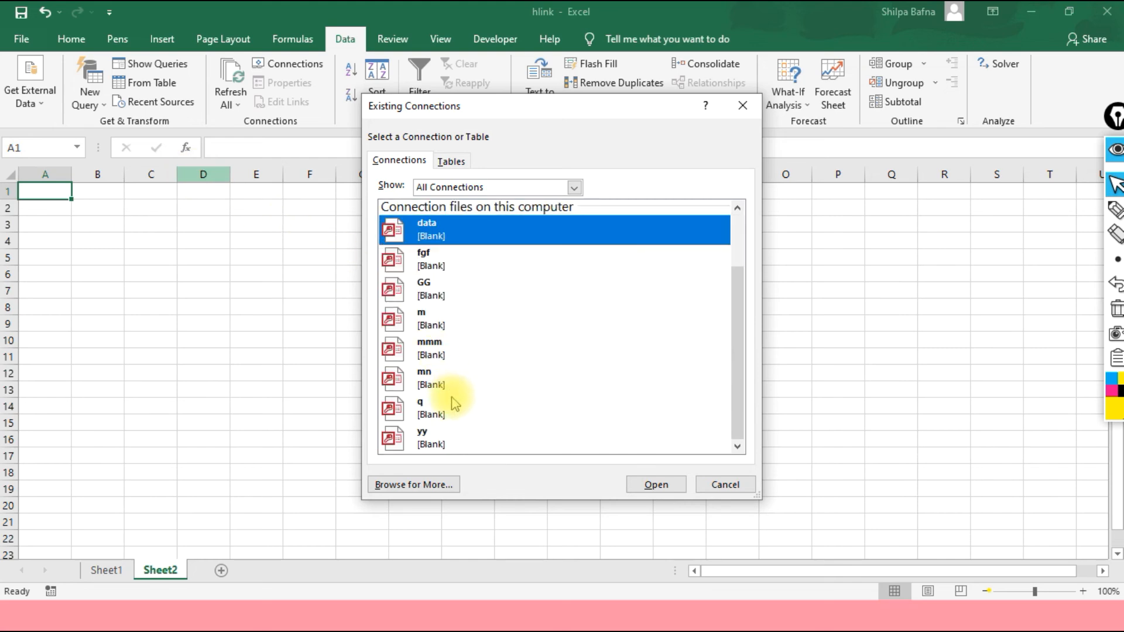
scroll(451, 389, "up", 2)
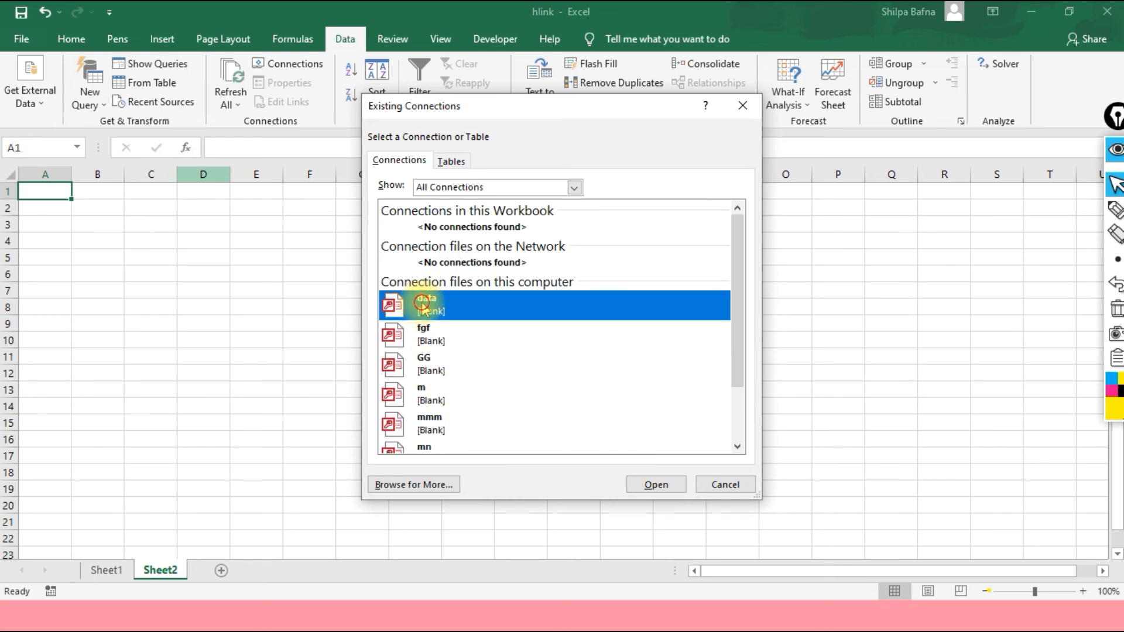
left_click(637, 484)
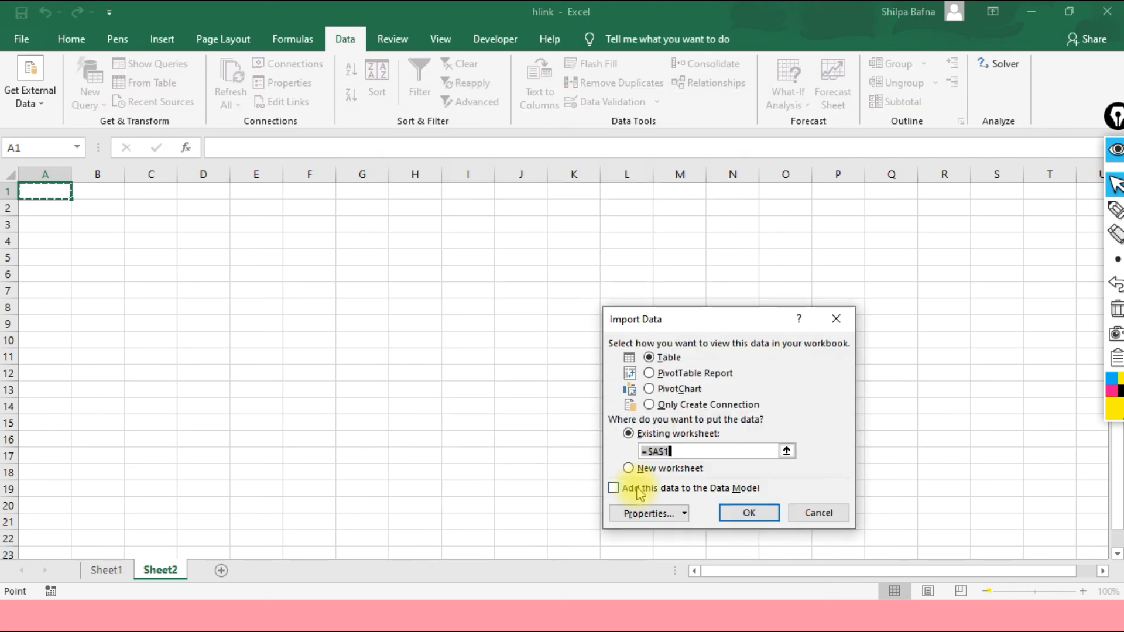
left_click(749, 513)
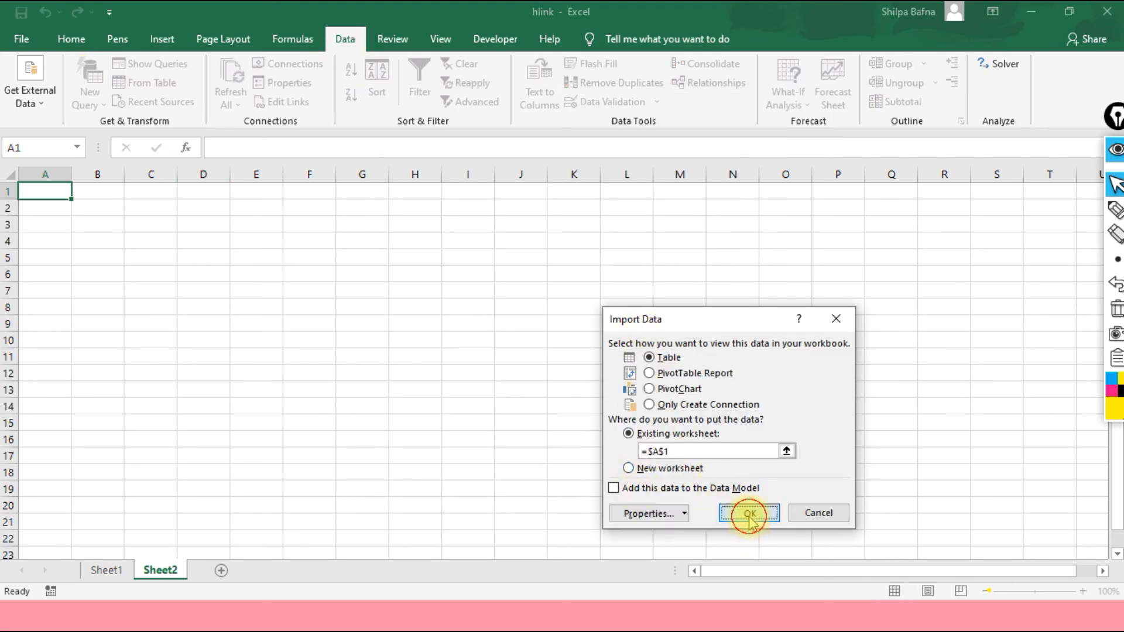
left_click(478, 372)
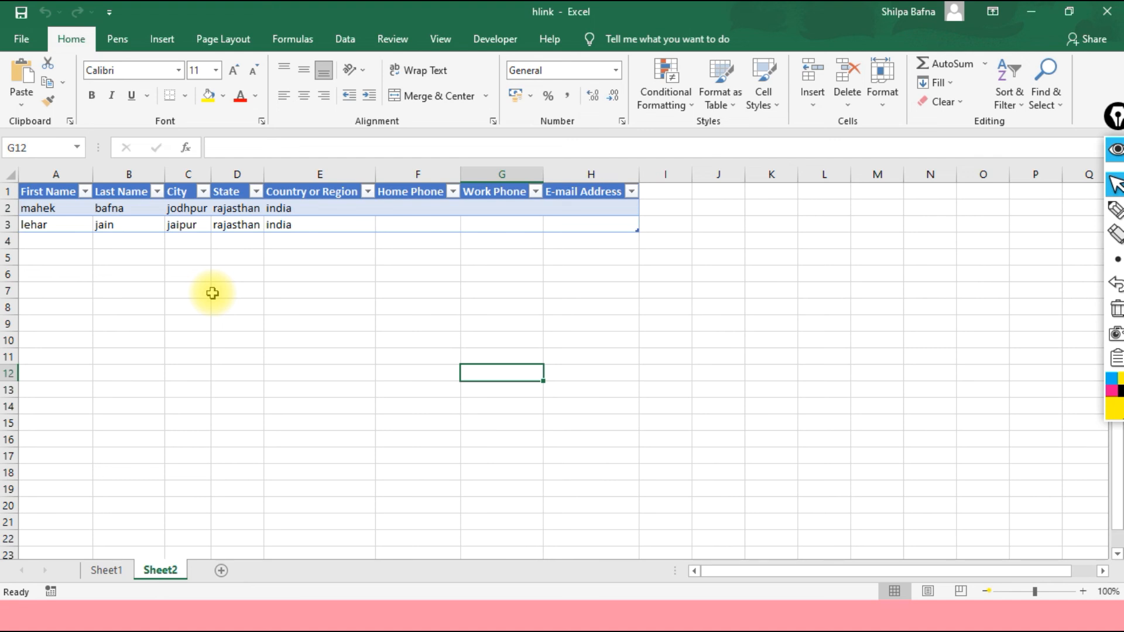
Switch to the running PowerPoint slide show and advance from the "Linking to External Data" slide to the next slide.
key("super")
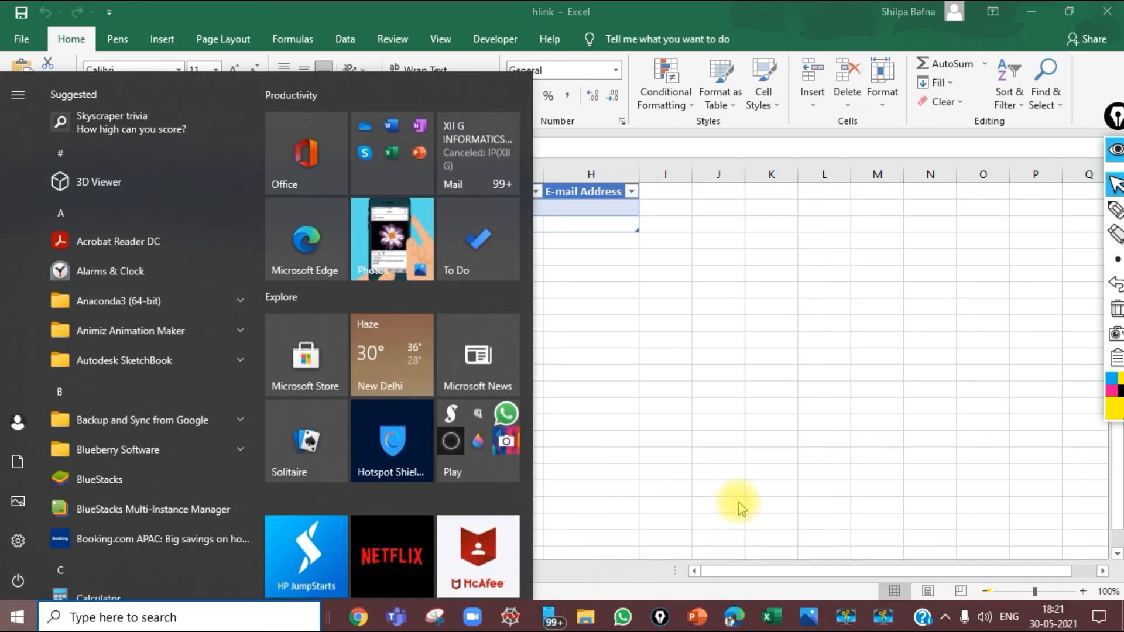
key("super")
key("super")
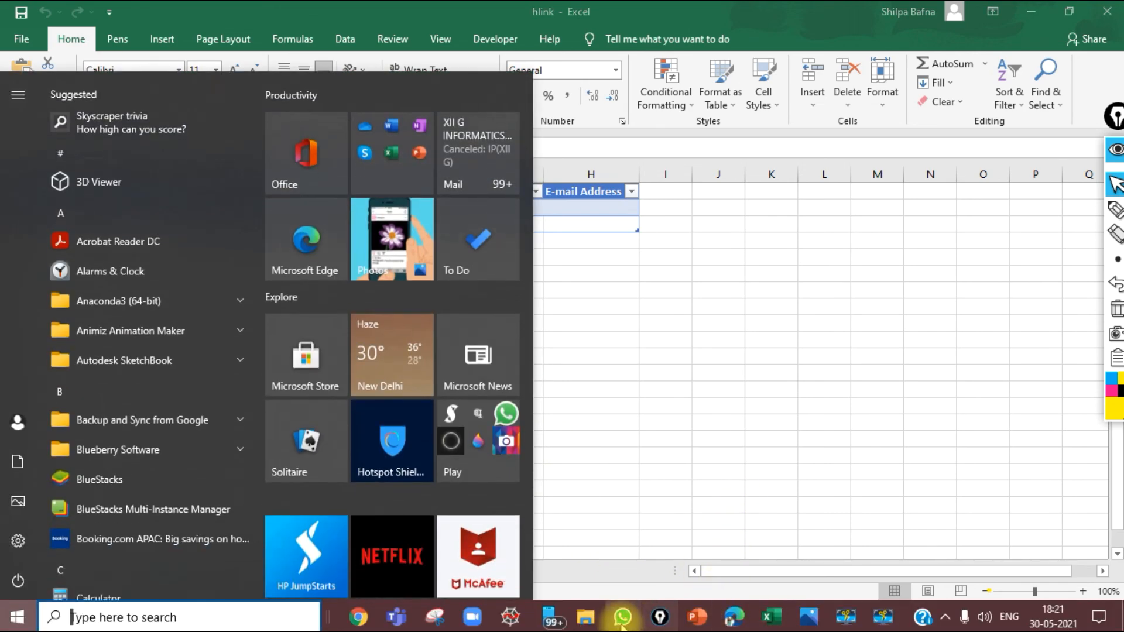
mouse_move(700, 623)
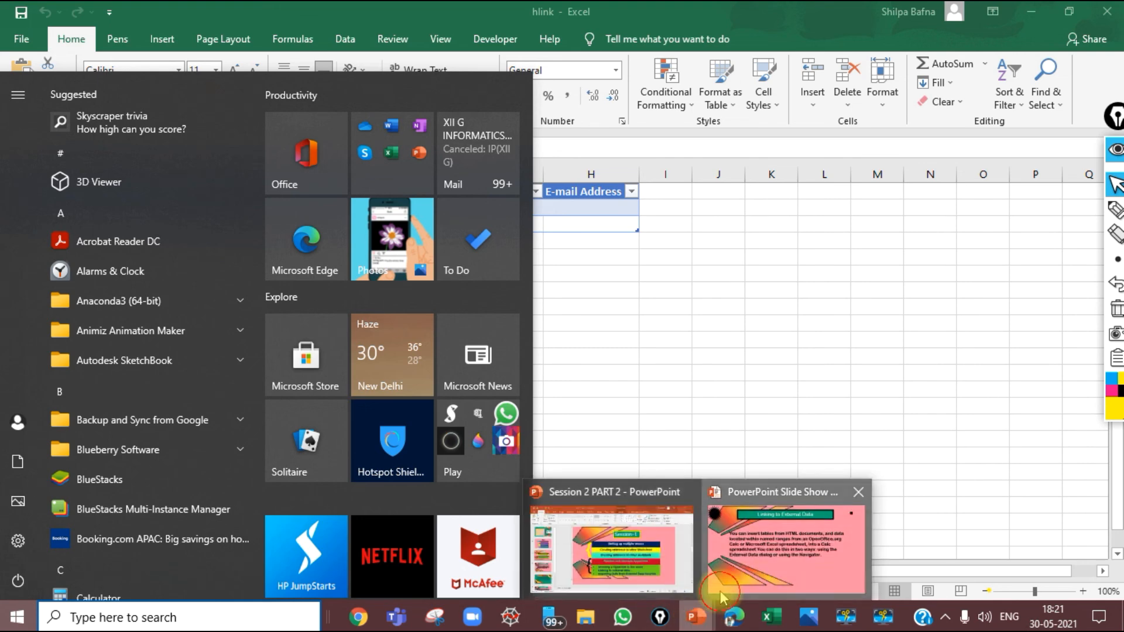
left_click(726, 551)
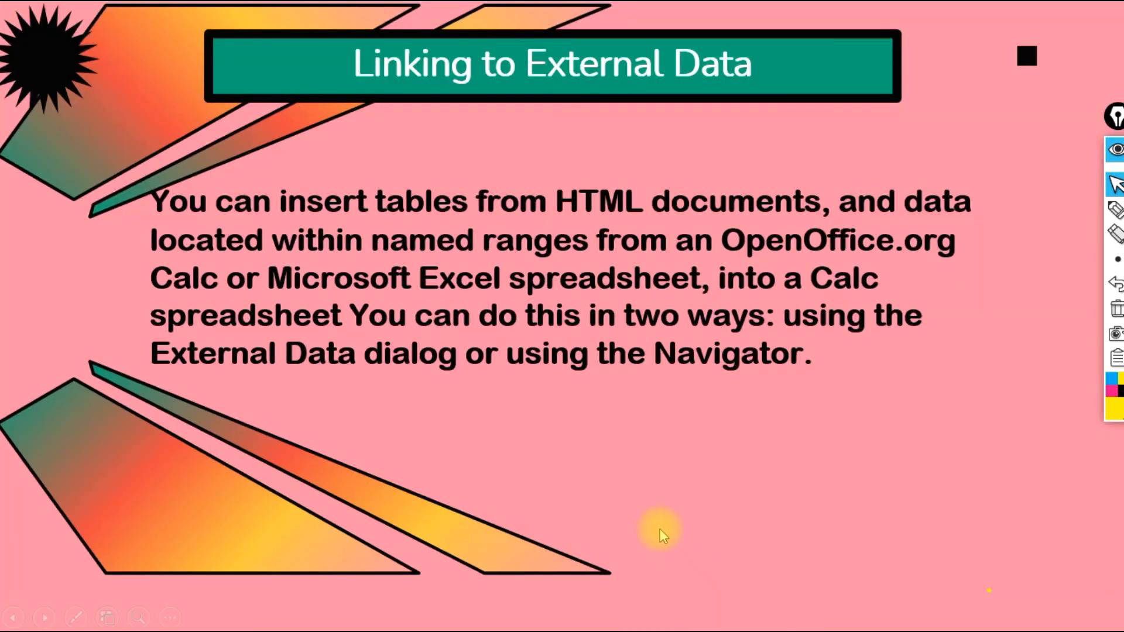
key("Right")
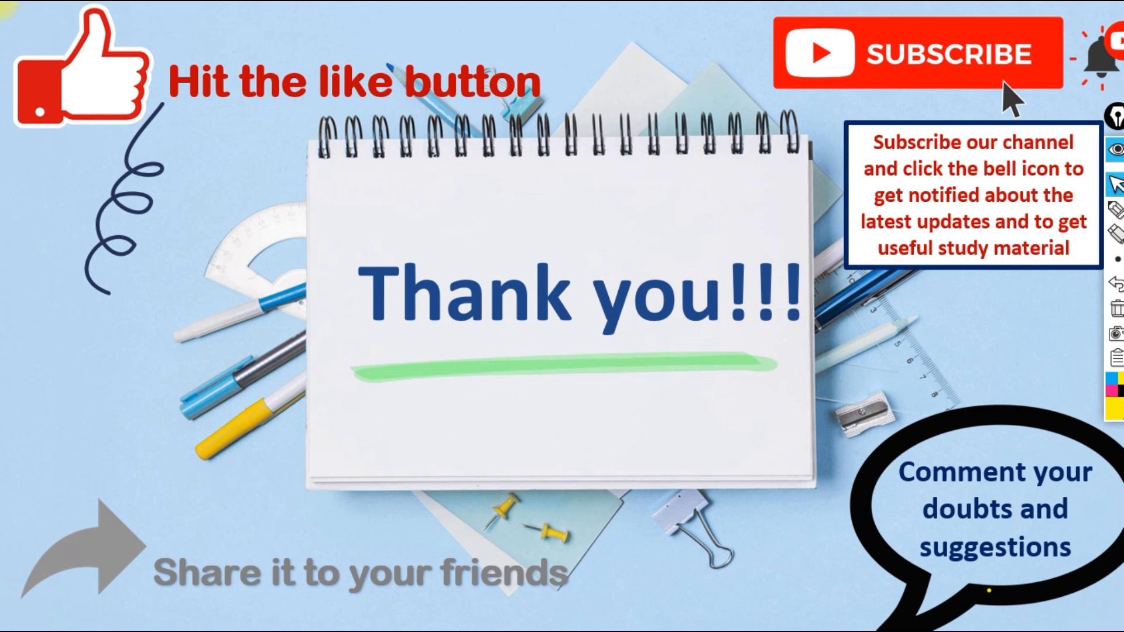